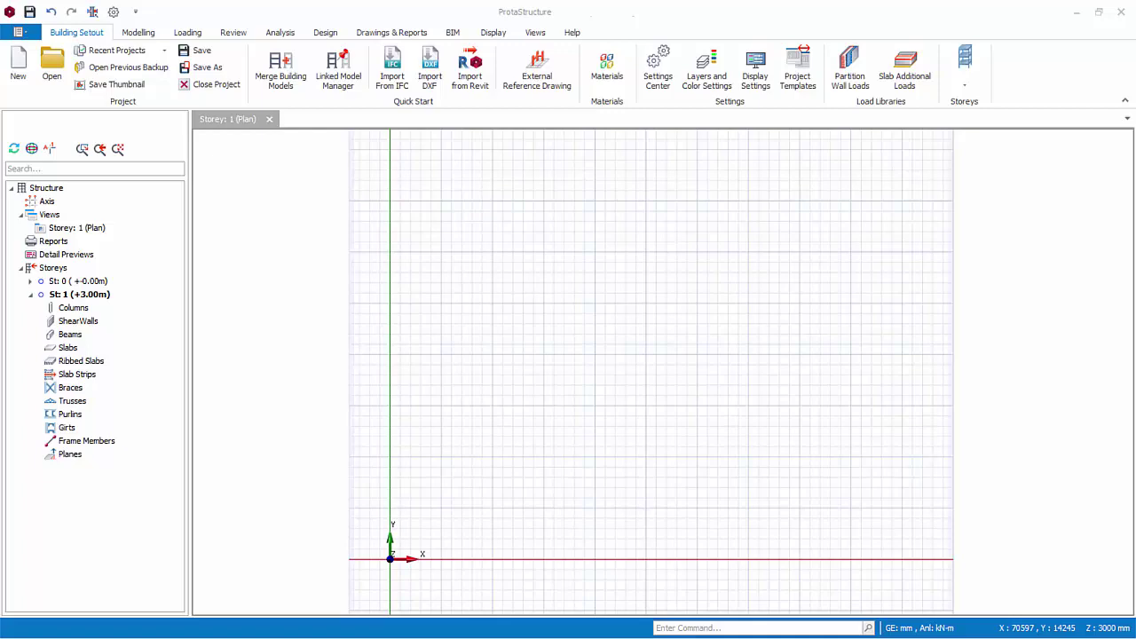
# Set the axis length step to 1000 and dock the Axis settings panel on the left.
pyautogui.click(656, 78)
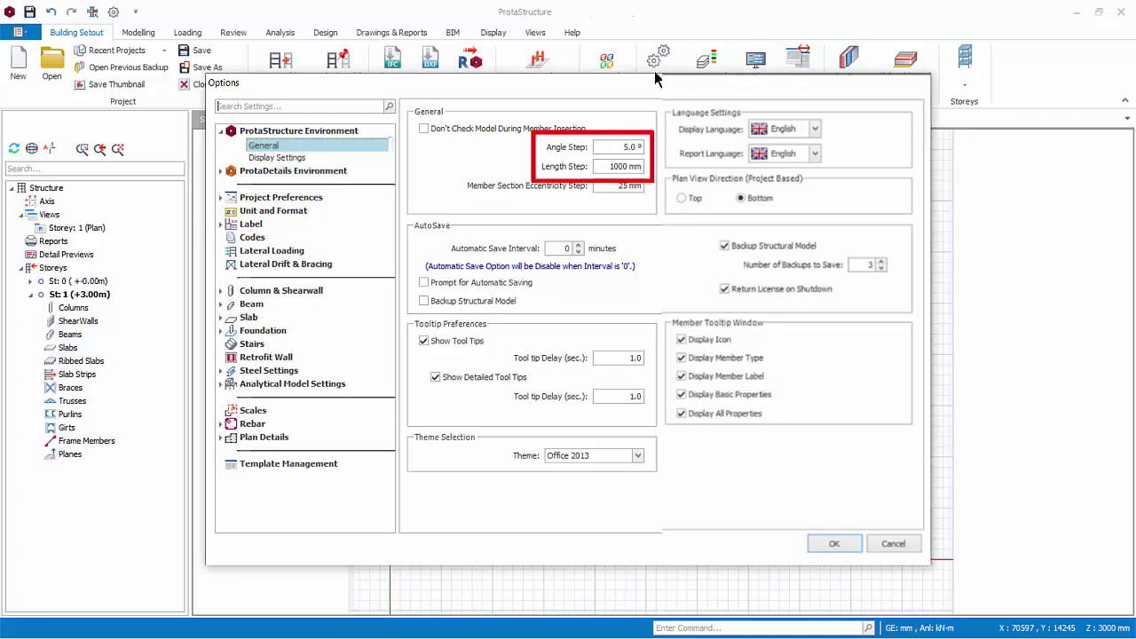
pyautogui.press('Tab')
pyautogui.write('100')
pyautogui.write('0')
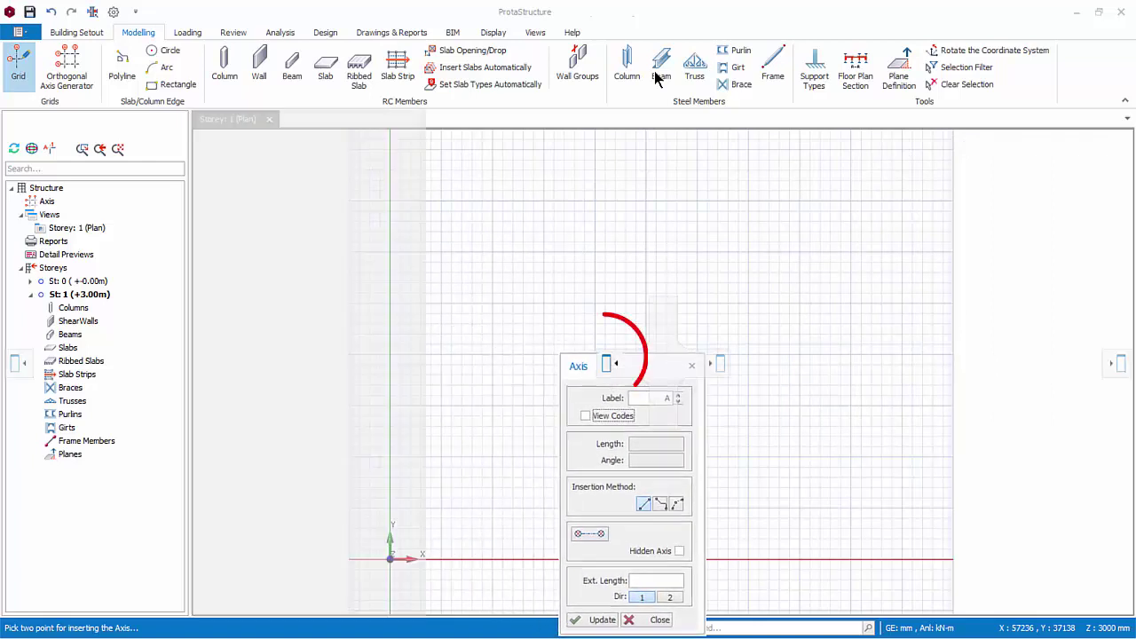
pyautogui.moveTo(621, 365); pyautogui.dragTo(607, 362)
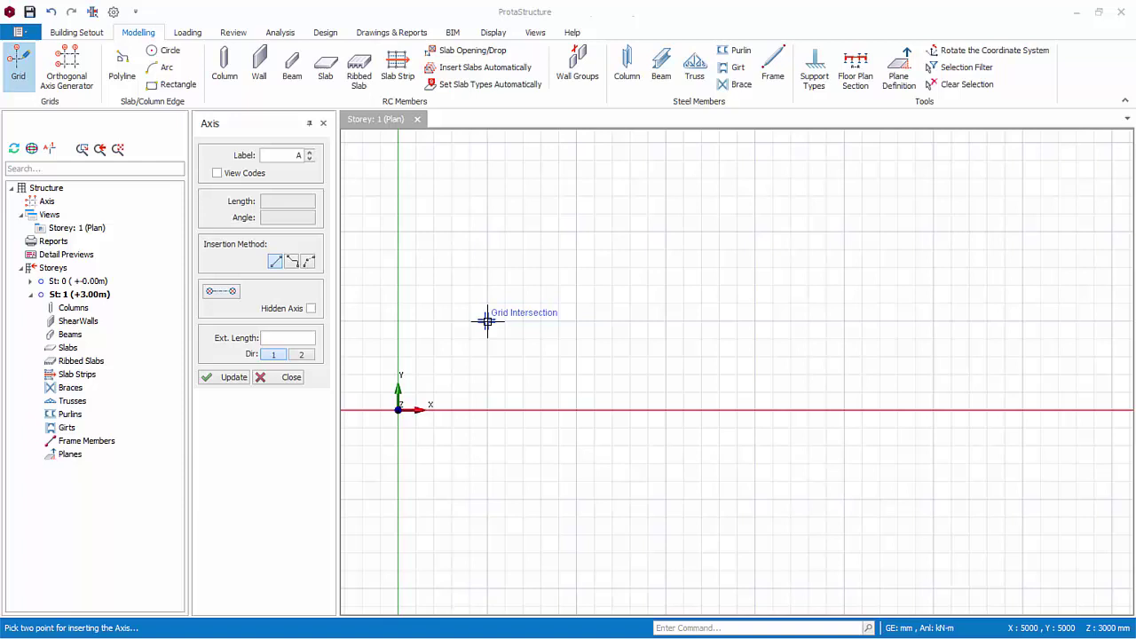
# Draw horizontal axis A, 25000 mm long, between two grid intersections.
pyautogui.click(488, 321)
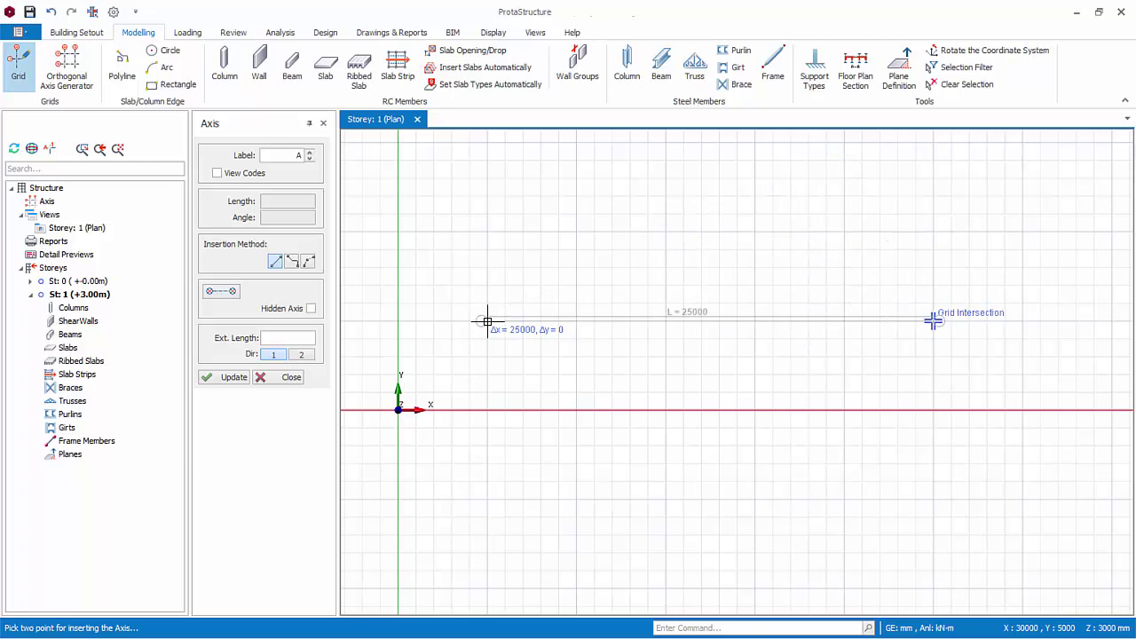
pyautogui.click(934, 321)
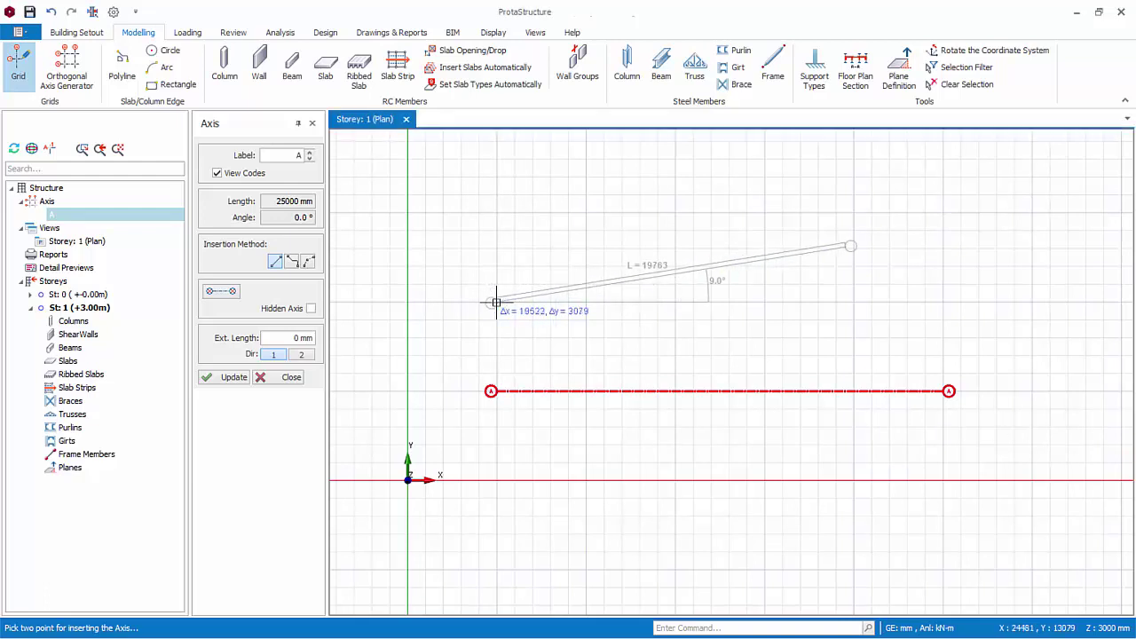
# Enter axis B manually as 20000 mm long at a 5° angle.
pyautogui.press('F2')
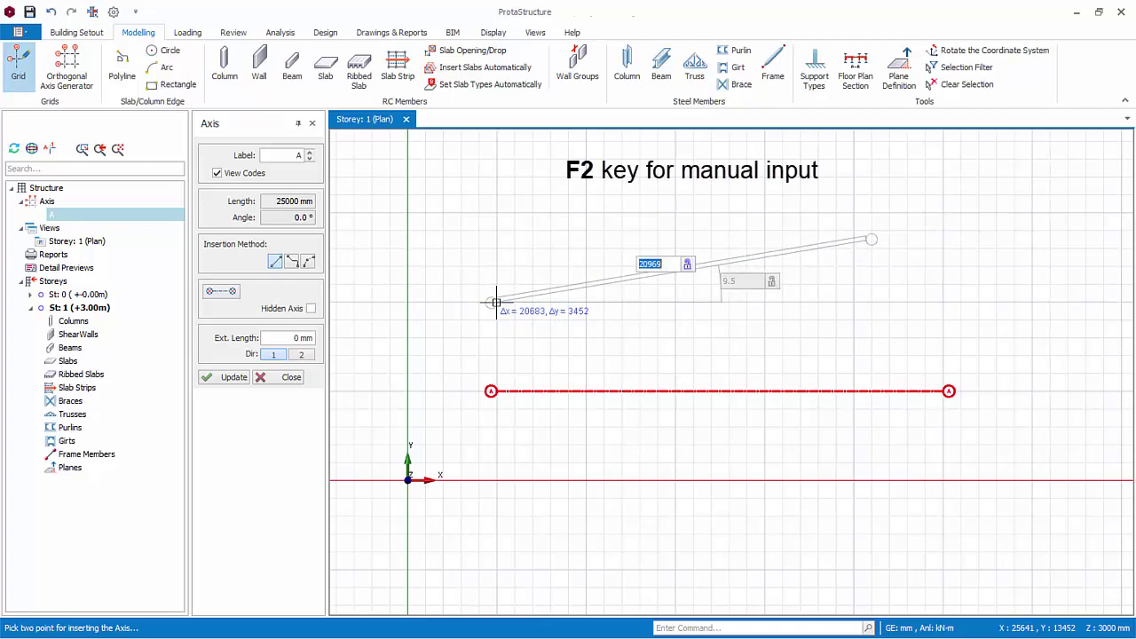
pyautogui.write('2')
pyautogui.write('0000')
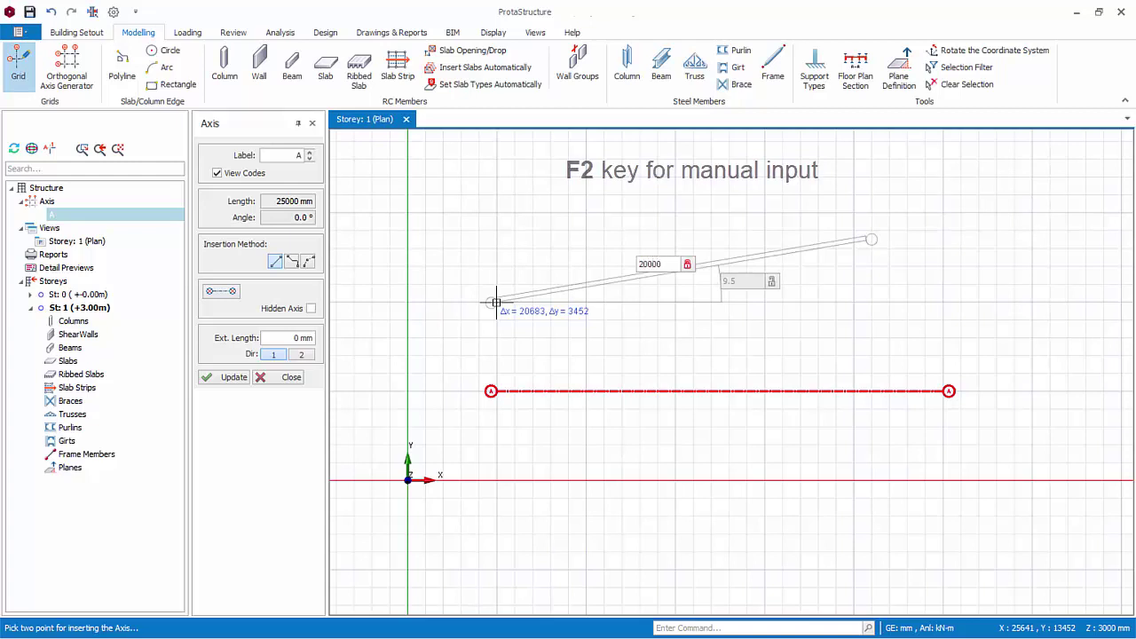
pyautogui.press('Tab')
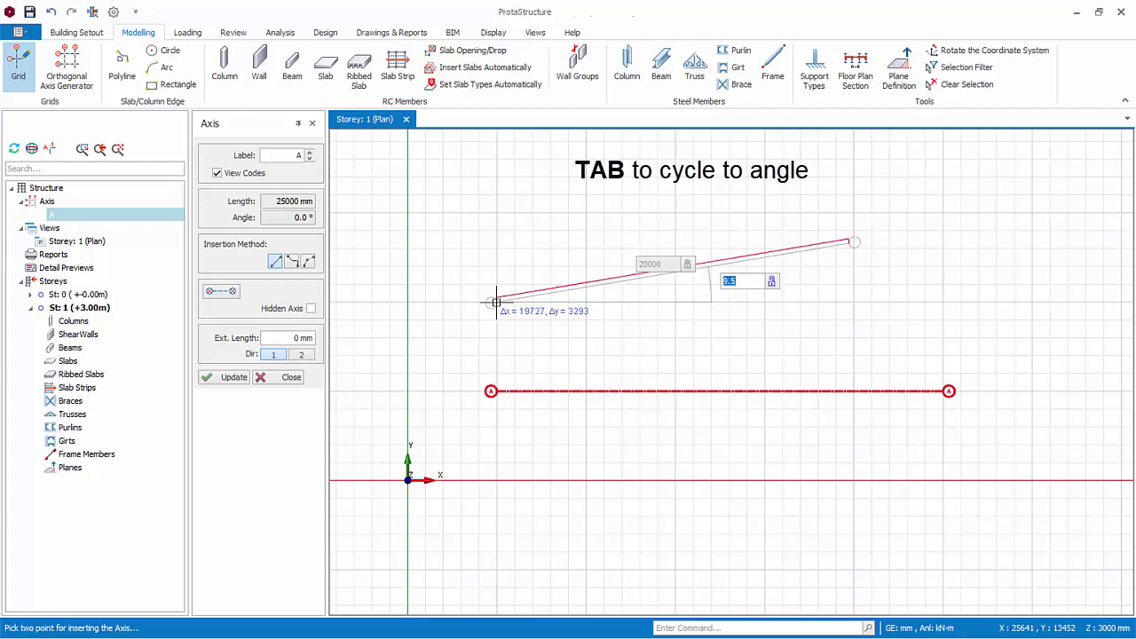
pyautogui.write('5')
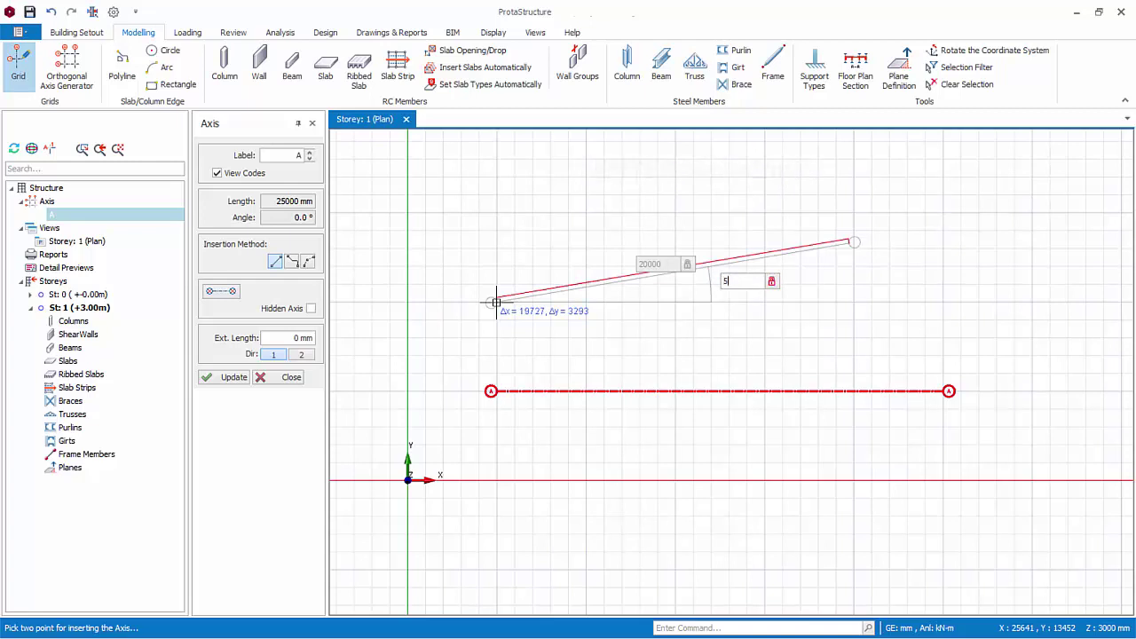
pyautogui.press('Return')
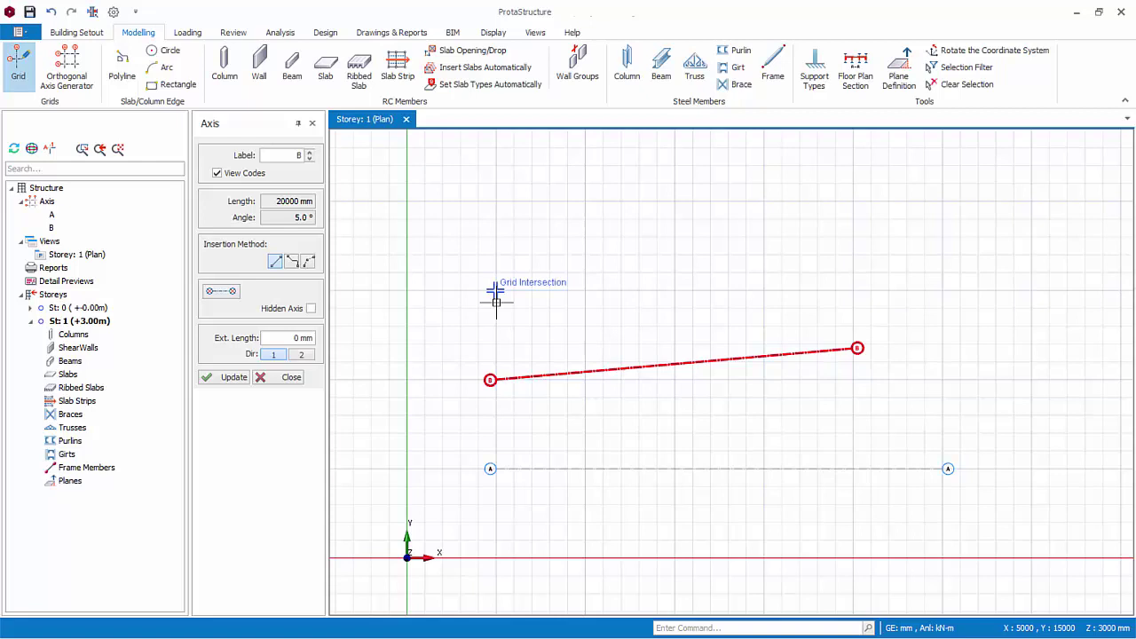
# Draw axis C from a picked start point to an end offset of 20000,1000.
pyautogui.click(496, 300)
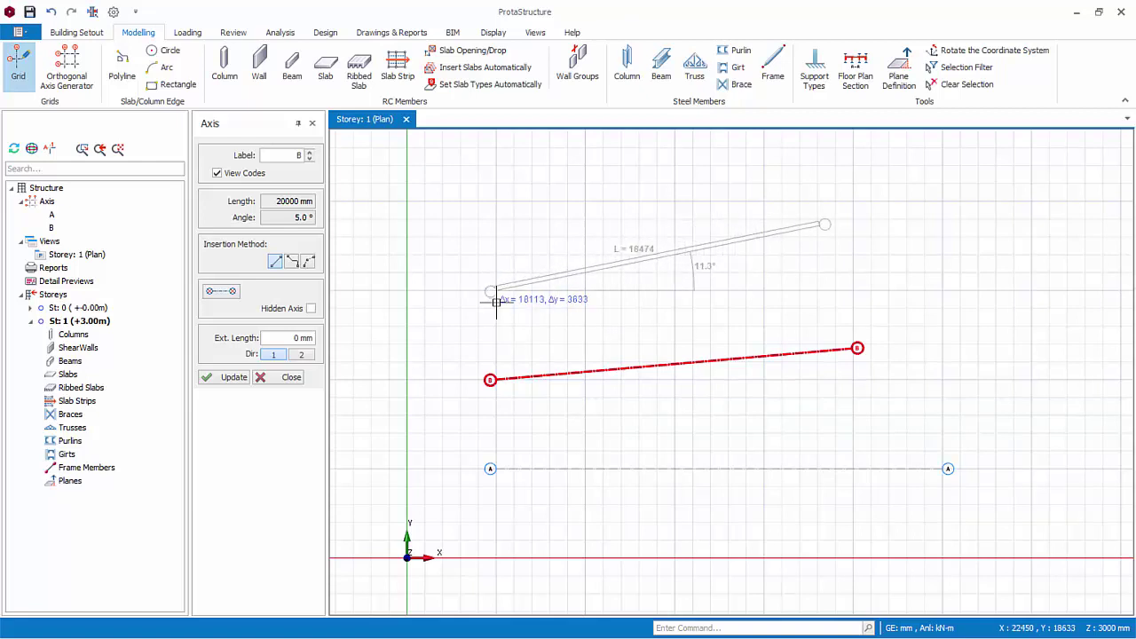
pyautogui.press('F2')
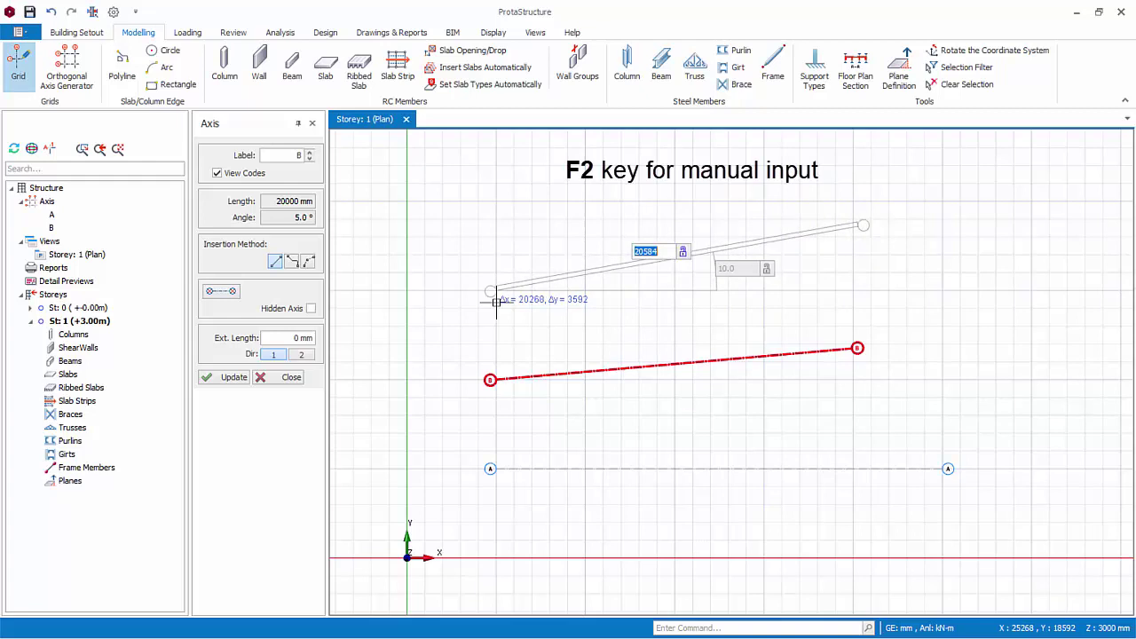
pyautogui.write('20')
pyautogui.write('0000')
pyautogui.write(',1000')
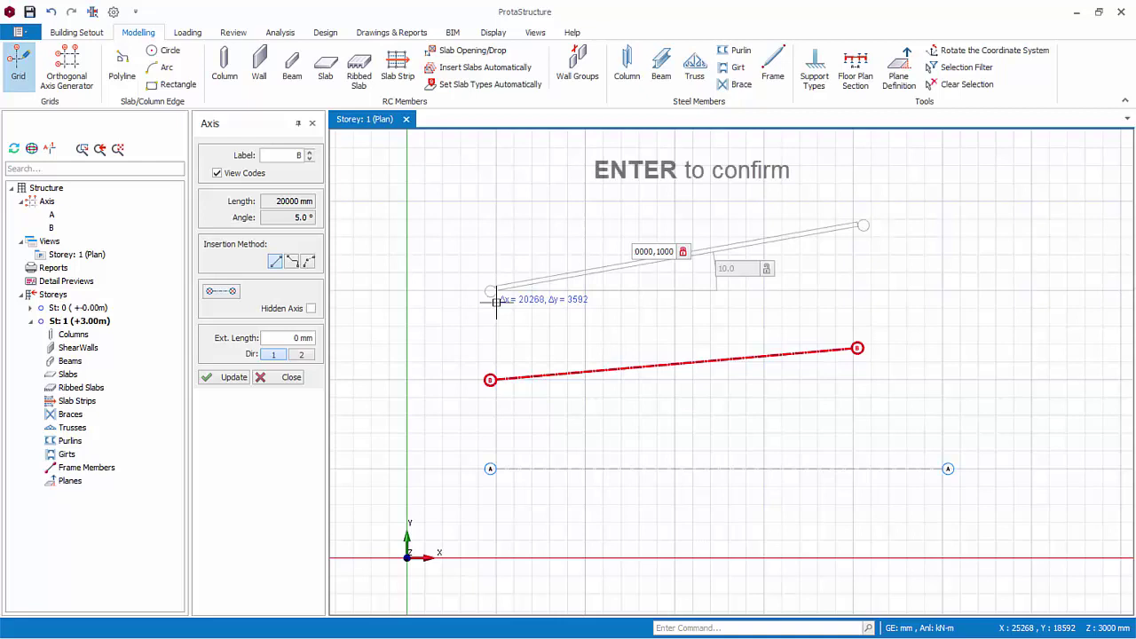
pyautogui.press('Return')
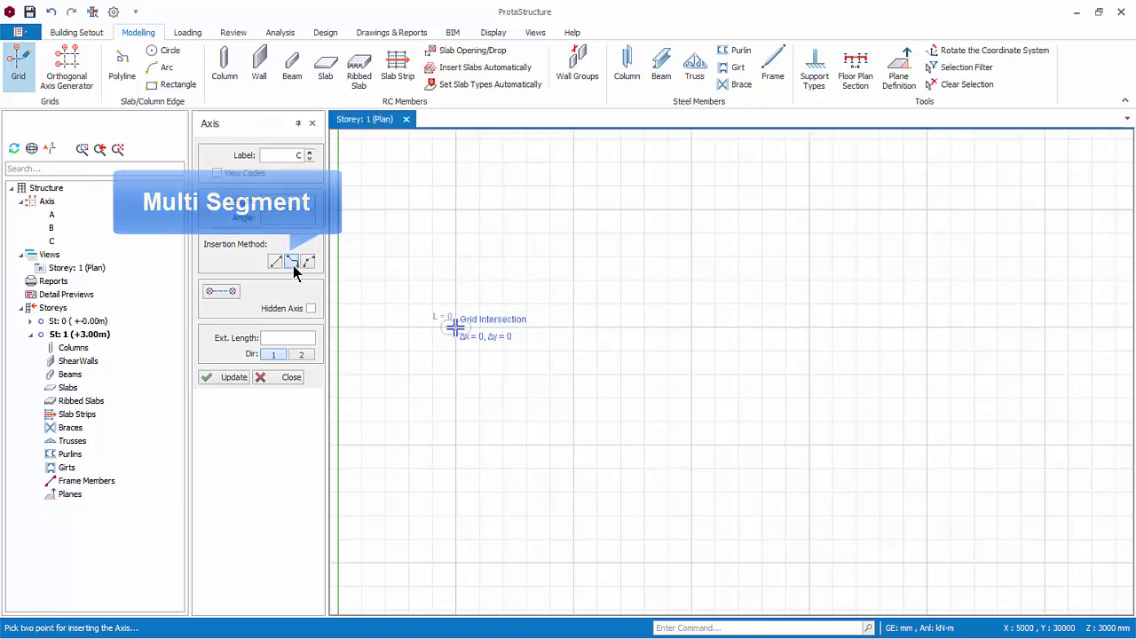
# Draw axis D as a 45° rise, 10000 mm flat run and 45° drop, redoing one misplaced point.
pyautogui.click(455, 327)
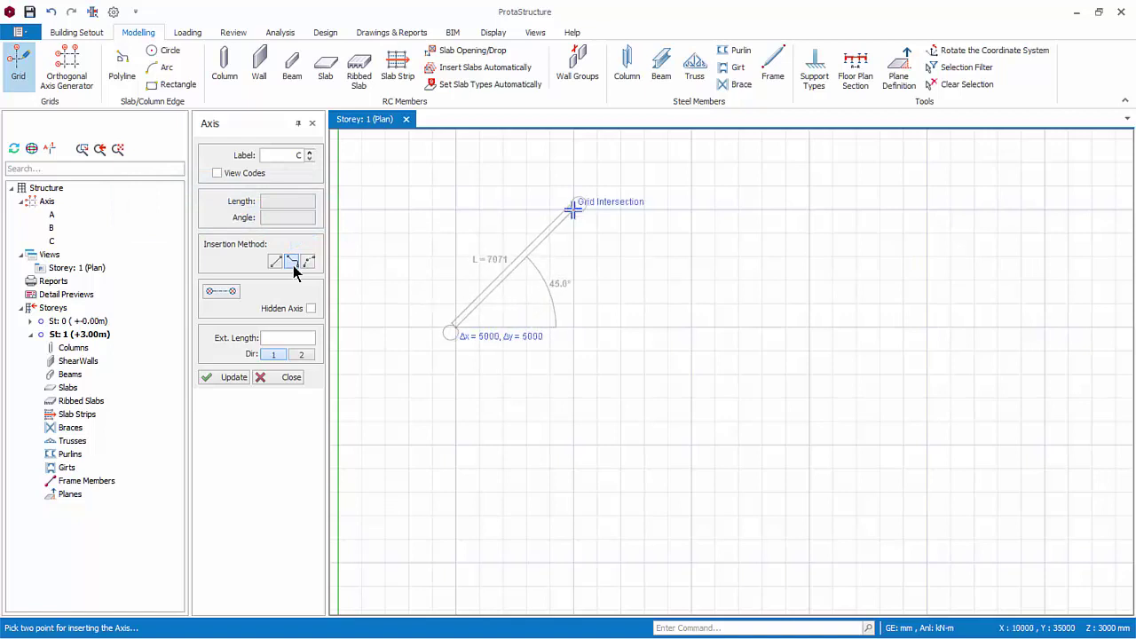
pyautogui.click(573, 209)
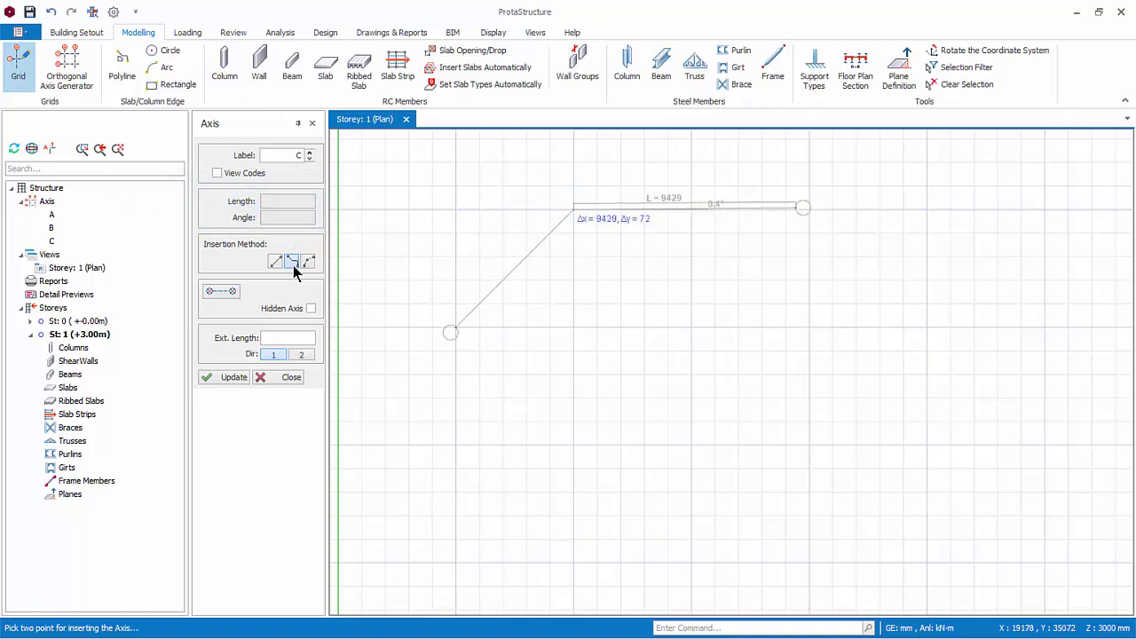
pyautogui.click(808, 209)
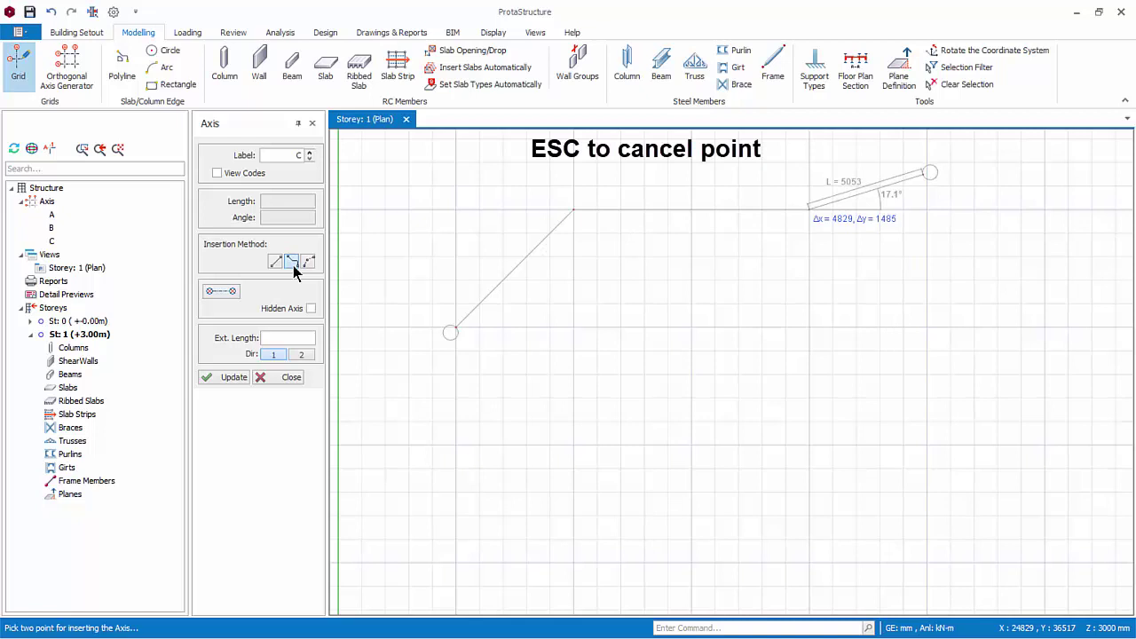
pyautogui.press('Escape')
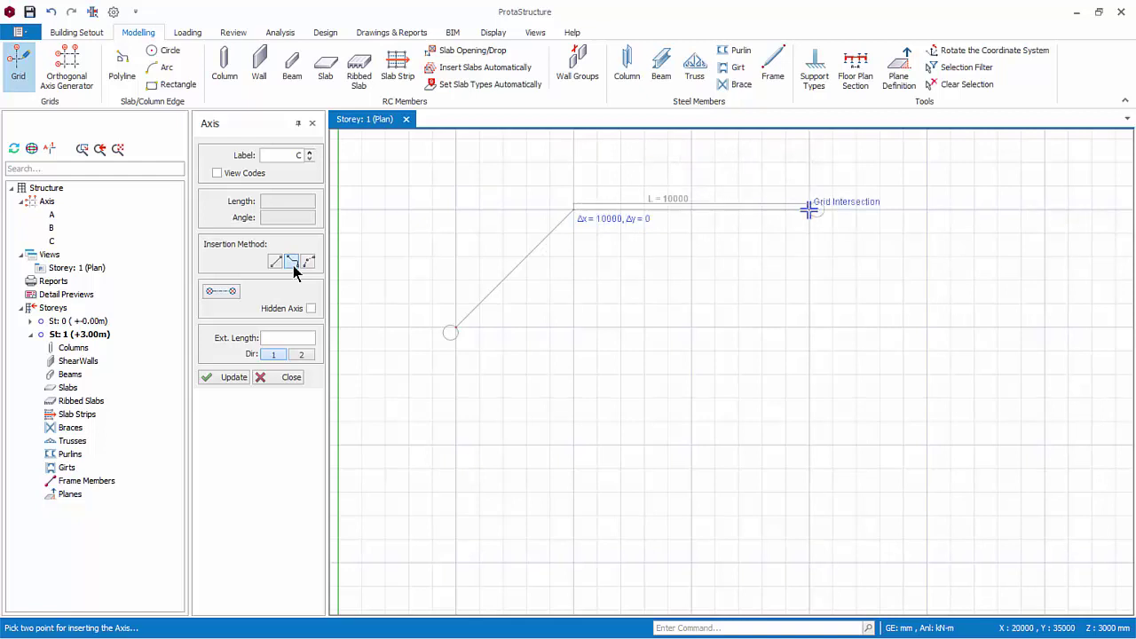
pyautogui.click(808, 209)
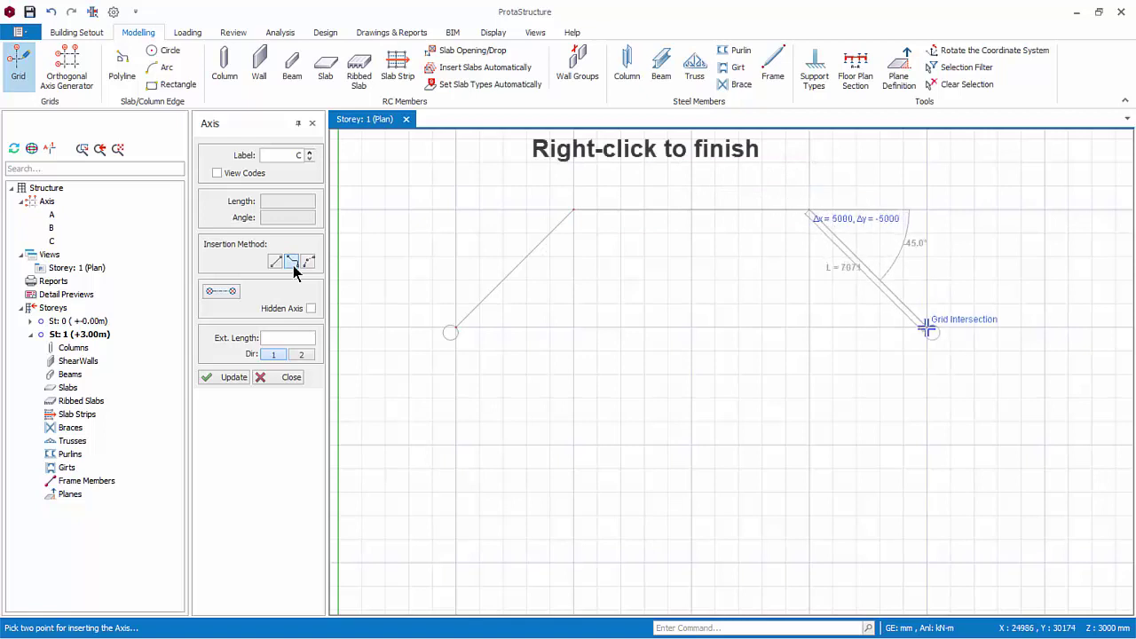
pyautogui.click(932, 332)
pyautogui.rightClick(932, 333)
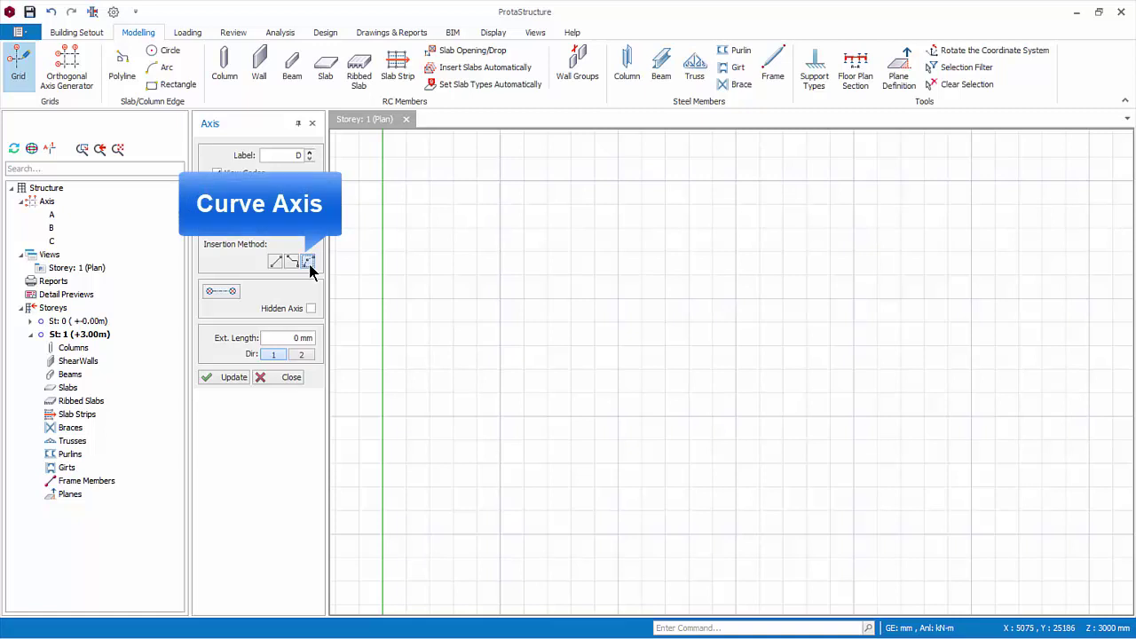
# Draw arc axis D between two picked points with a 3000 mm arc height.
pyautogui.click(493, 417)
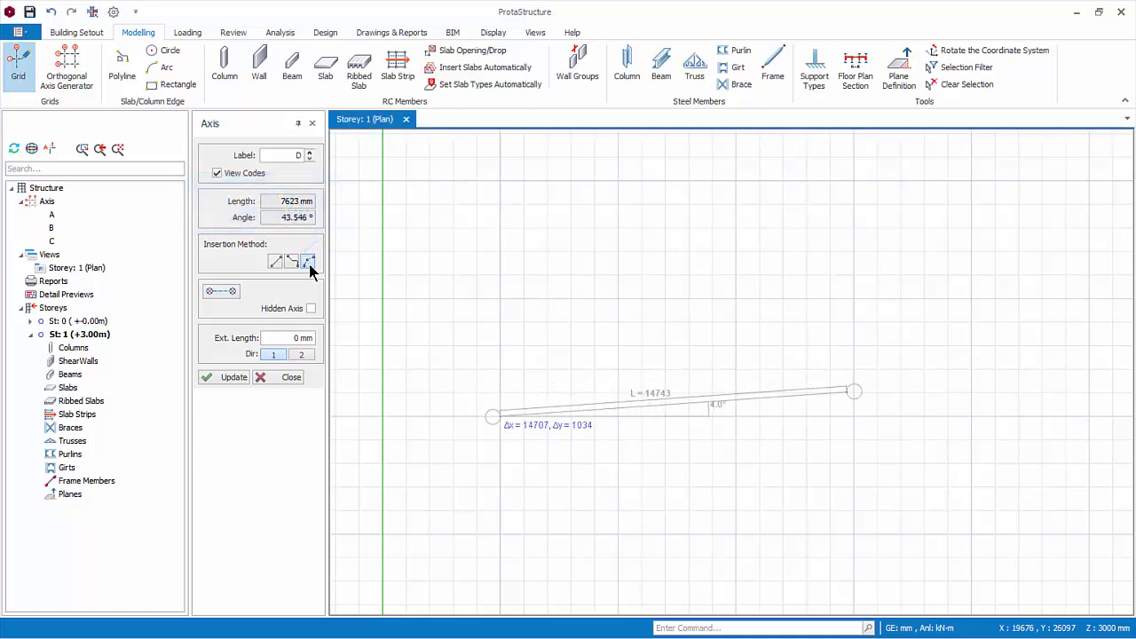
pyautogui.click(854, 415)
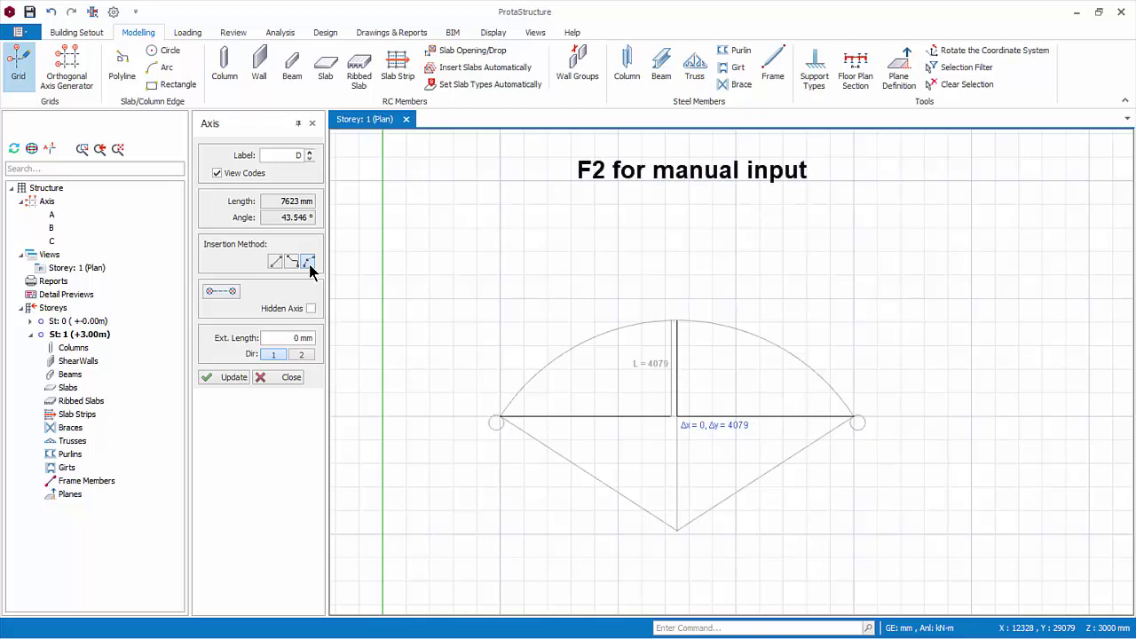
pyautogui.press('F2')
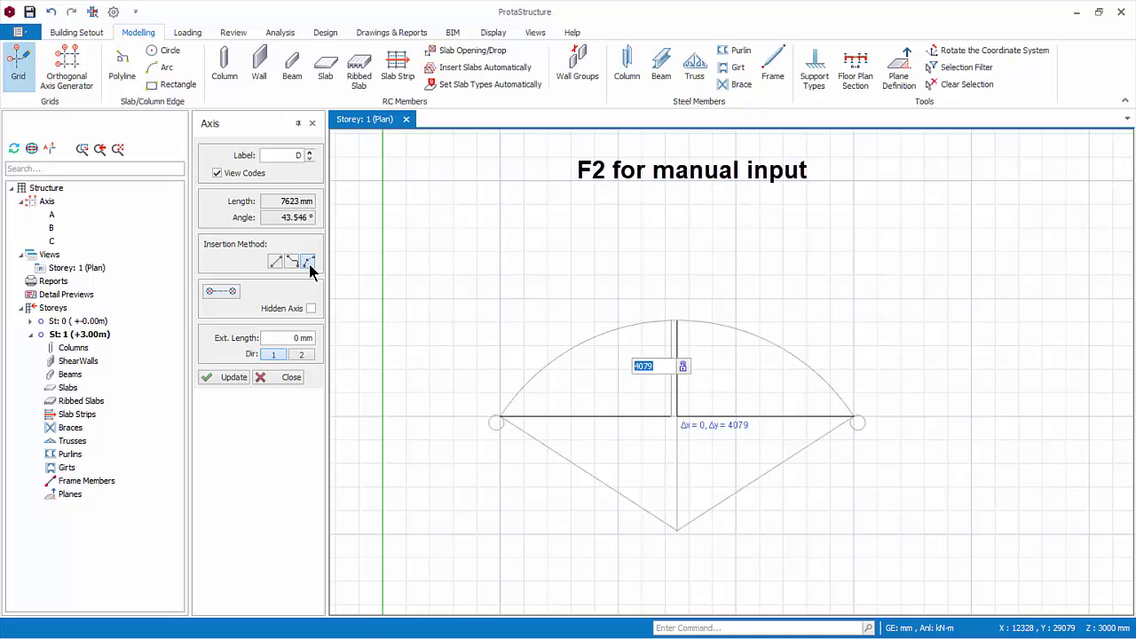
pyautogui.write('3000')
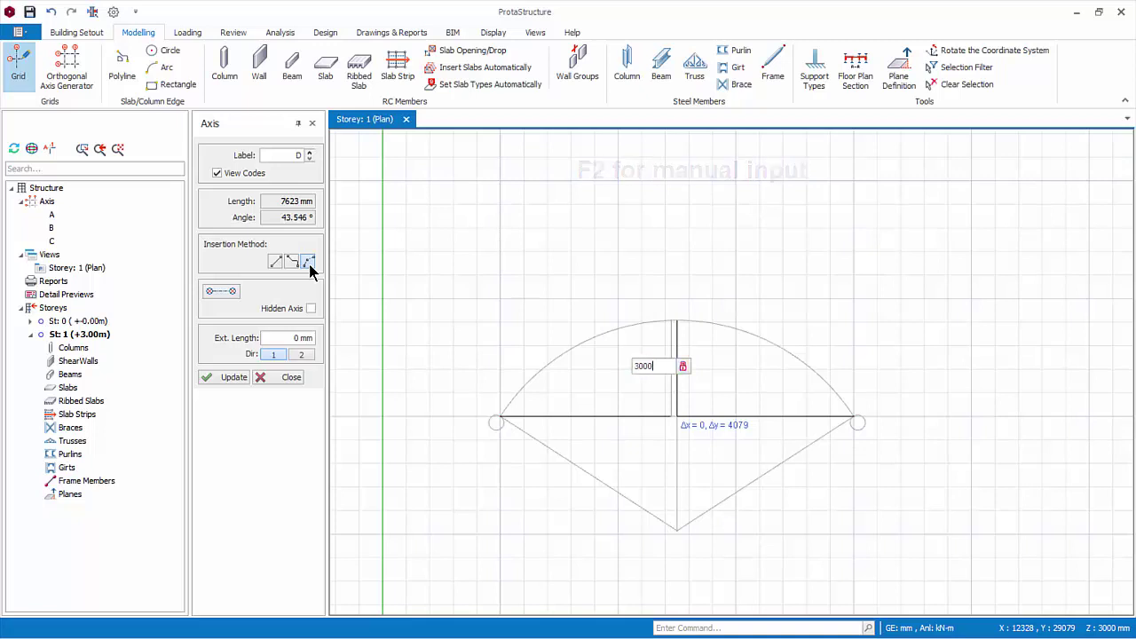
pyautogui.press('Return')
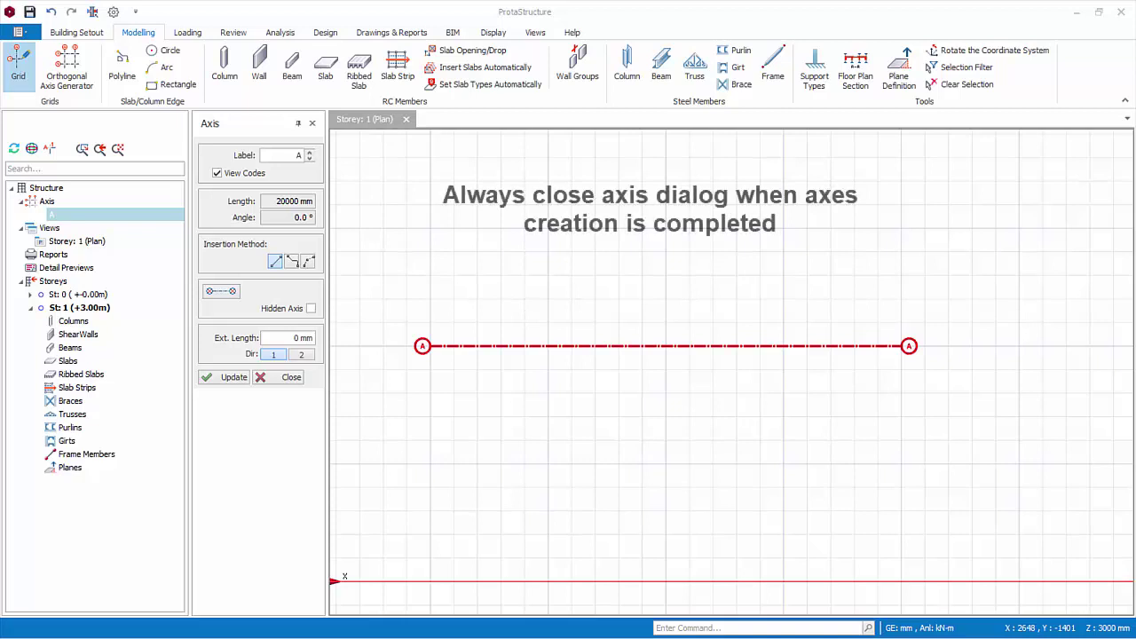
# Close the Axis dialog, ending axis insertion.
pyautogui.click(281, 378)
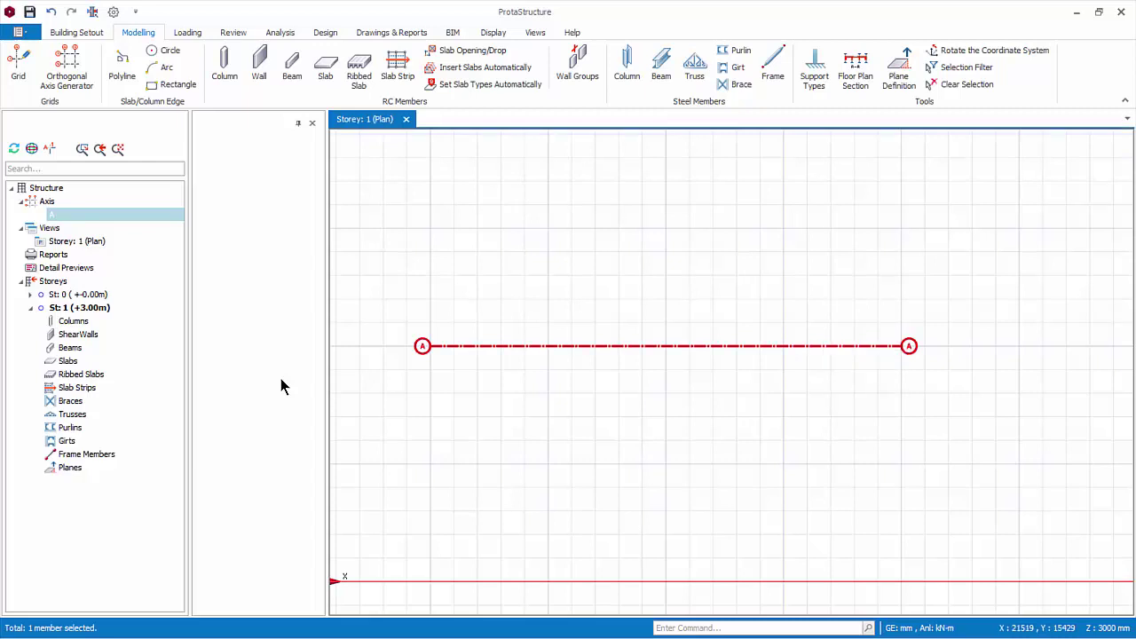
# Offset axis A upward in 3000 mm steps to create axes B and C.
pyautogui.rightClick(838, 200)
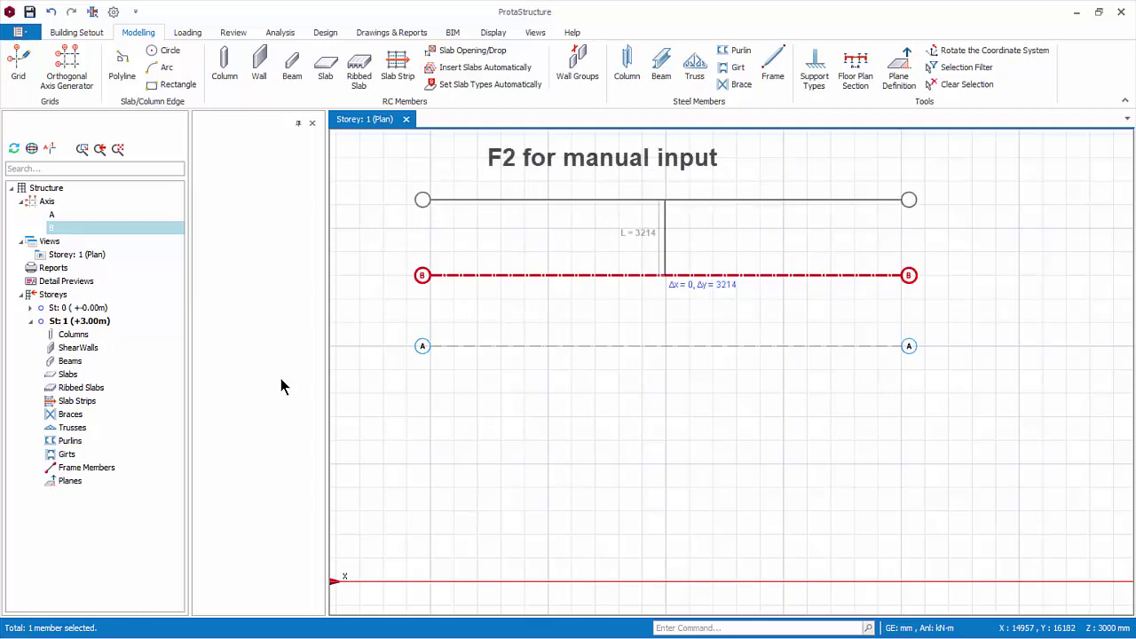
pyautogui.press('F2')
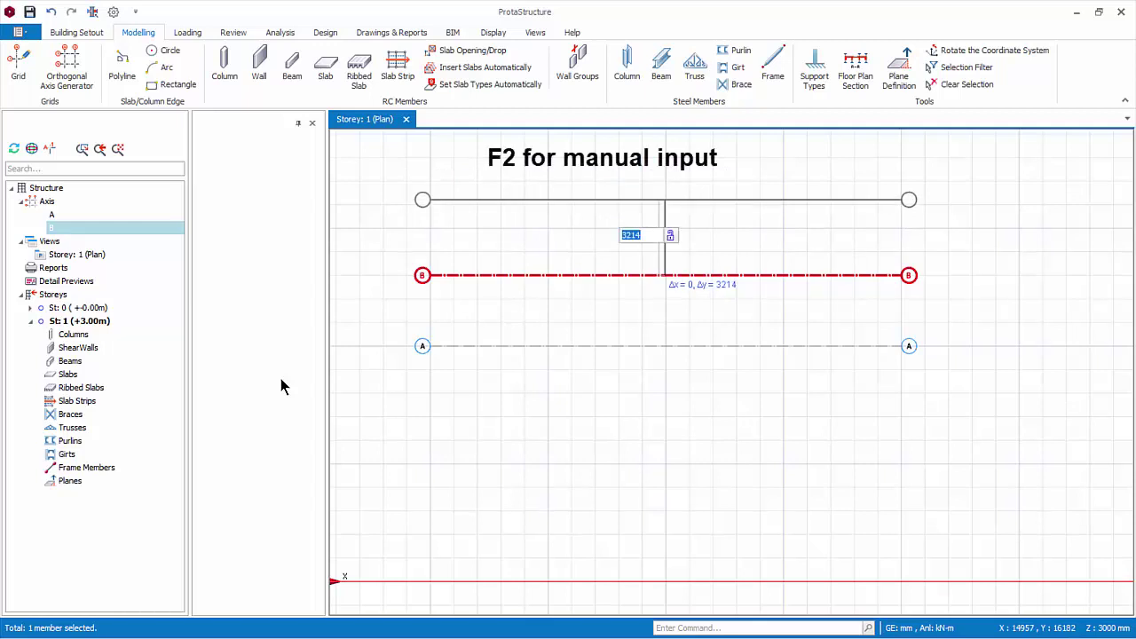
pyautogui.write('3')
pyautogui.write('00')
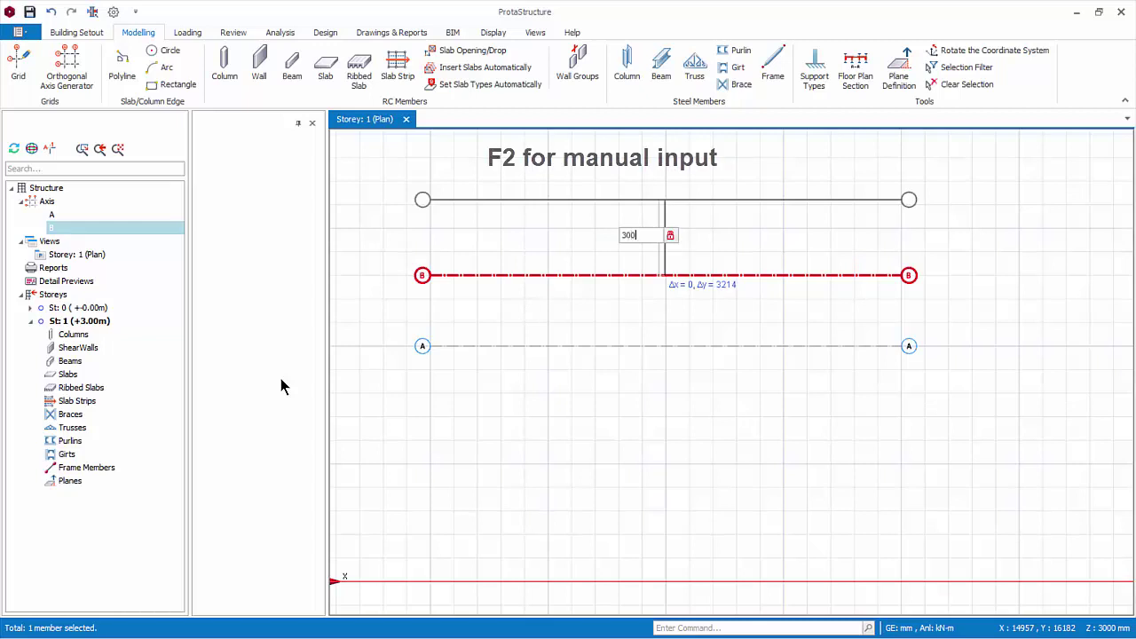
pyautogui.write('0')
pyautogui.press('Return')
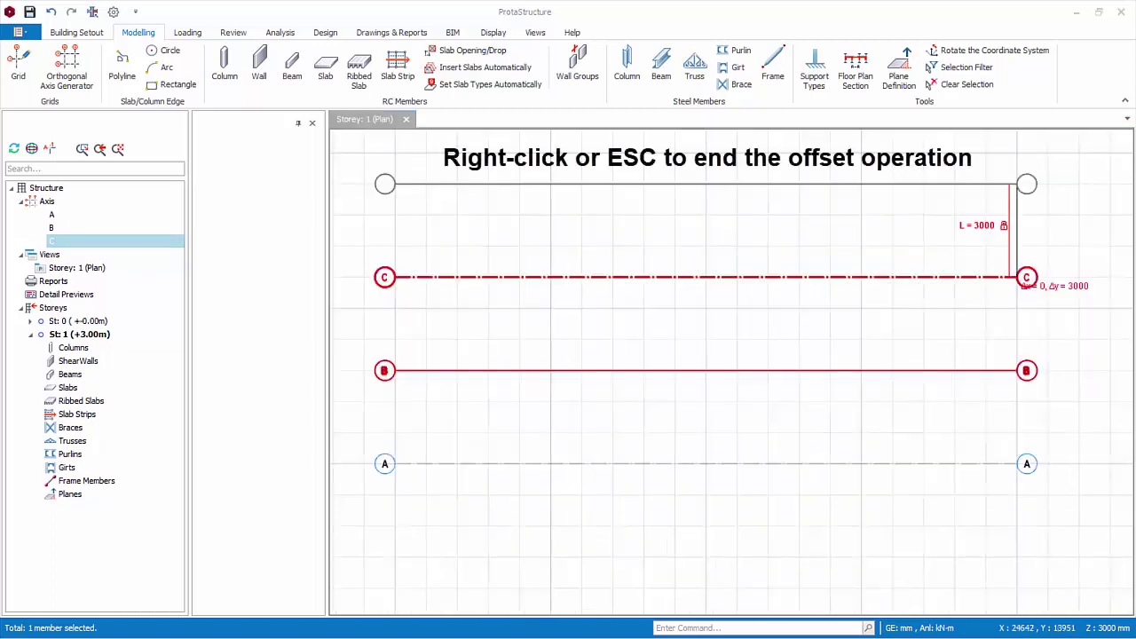
pyautogui.rightClick(953, 256)
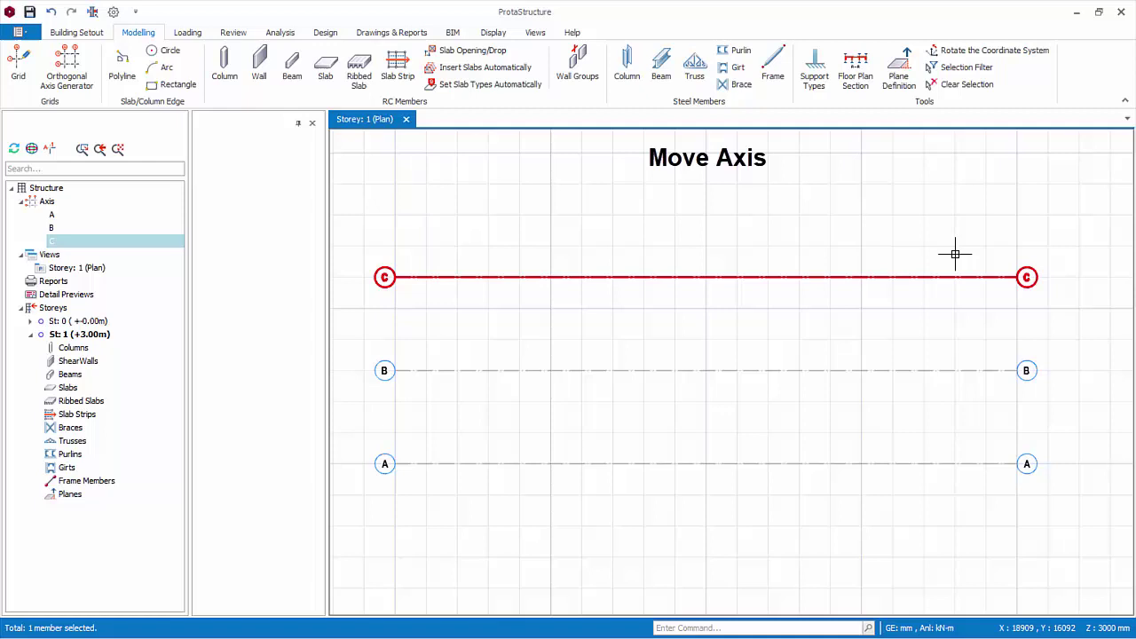
# Move axis C 3000 mm upward using a typed move distance.
pyautogui.rightClick(826, 276)
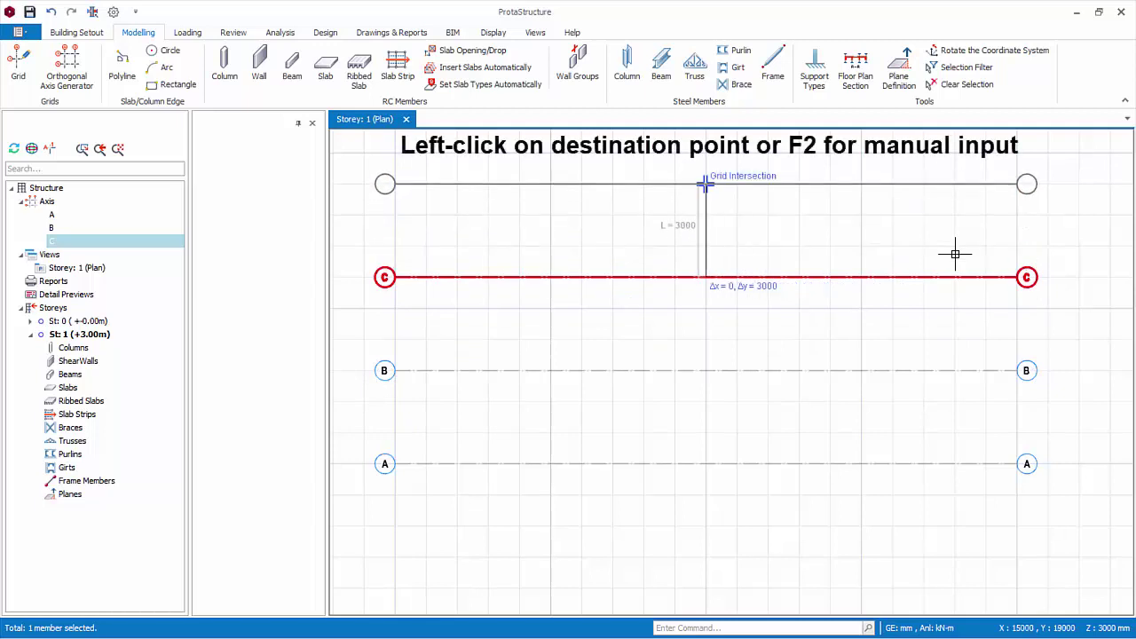
pyautogui.press('F2')
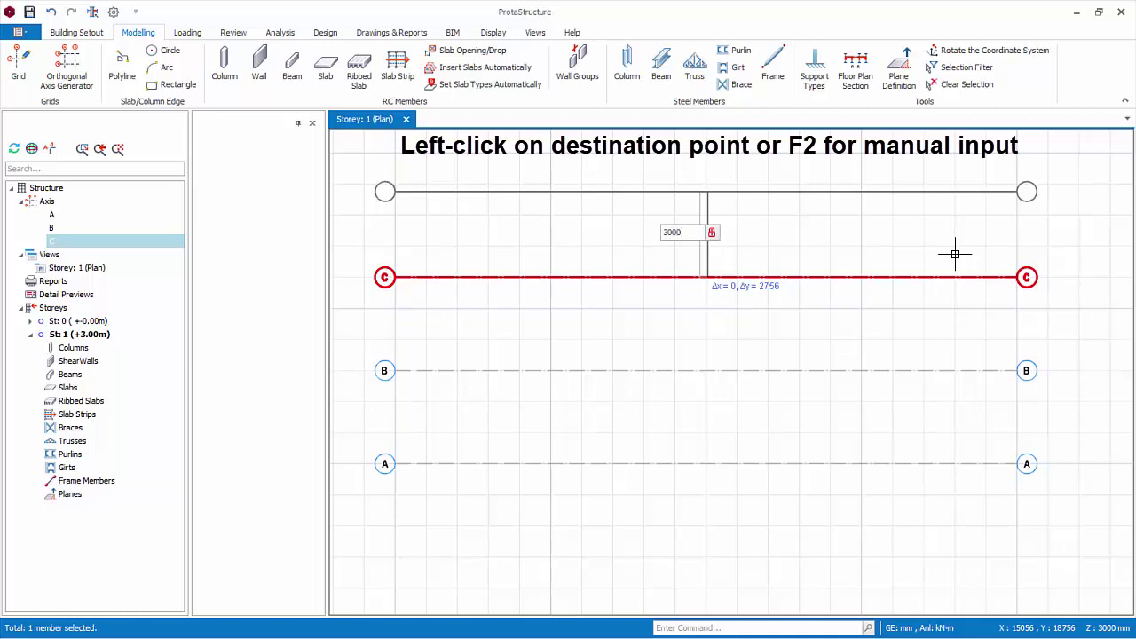
pyautogui.press('Return')
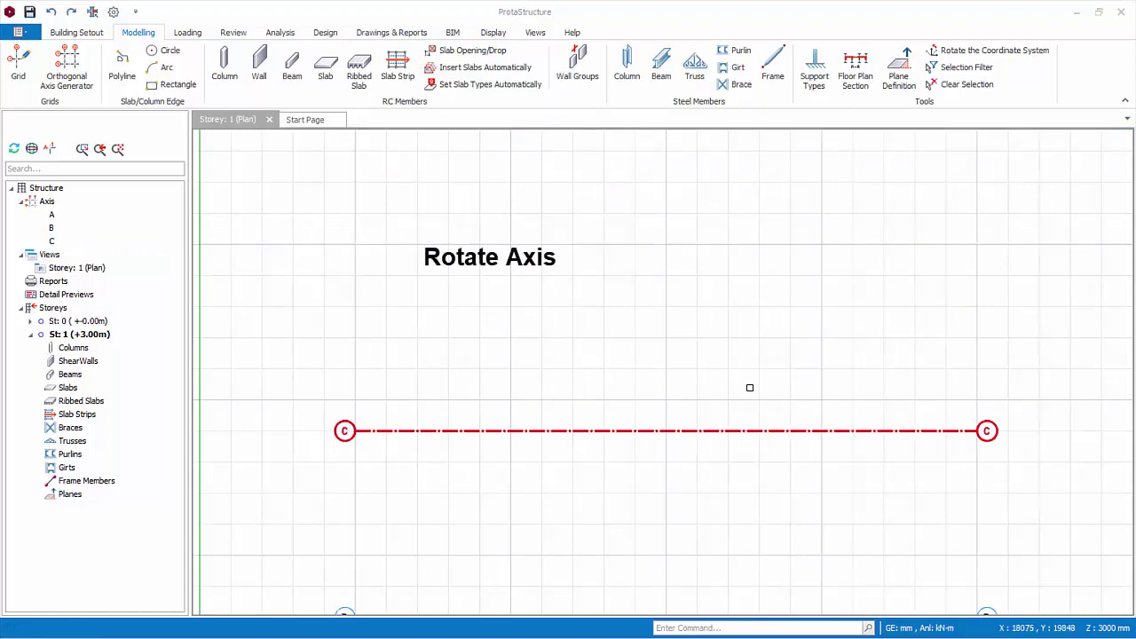
# Rotate axis C 5° about its left end, keeping its original length.
pyautogui.rightClick(740, 358)
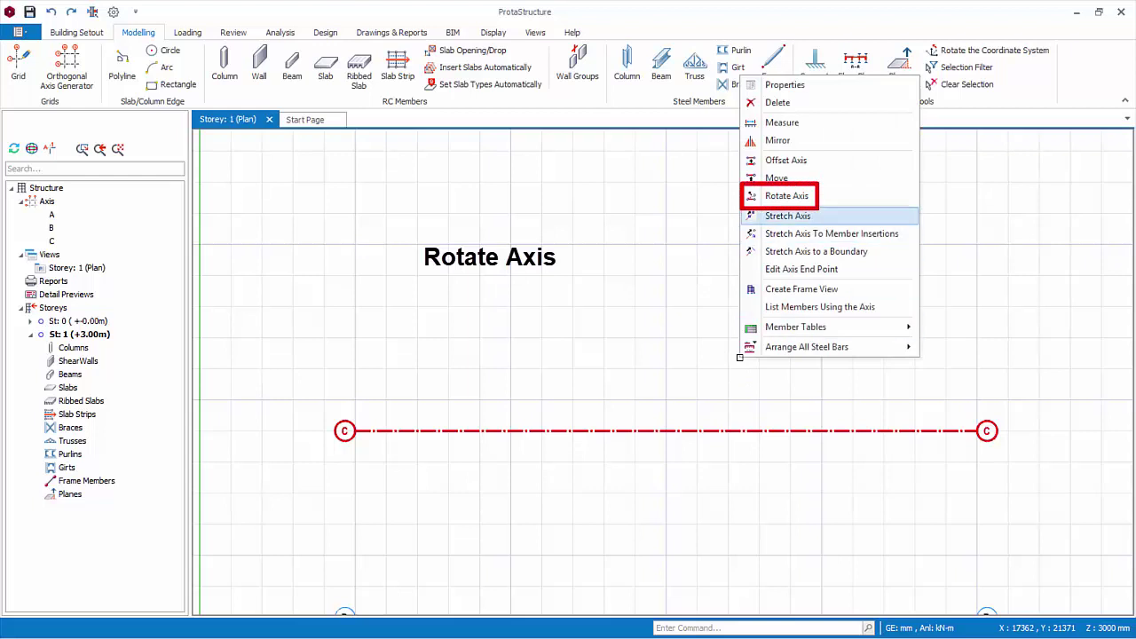
pyautogui.click(787, 195)
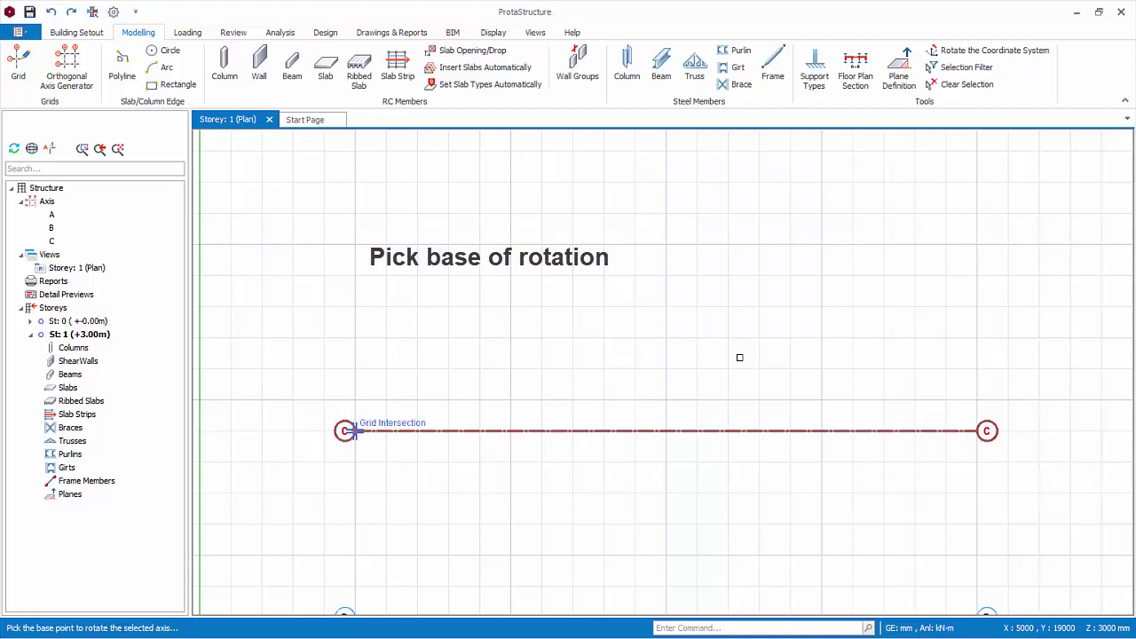
pyautogui.click(345, 431)
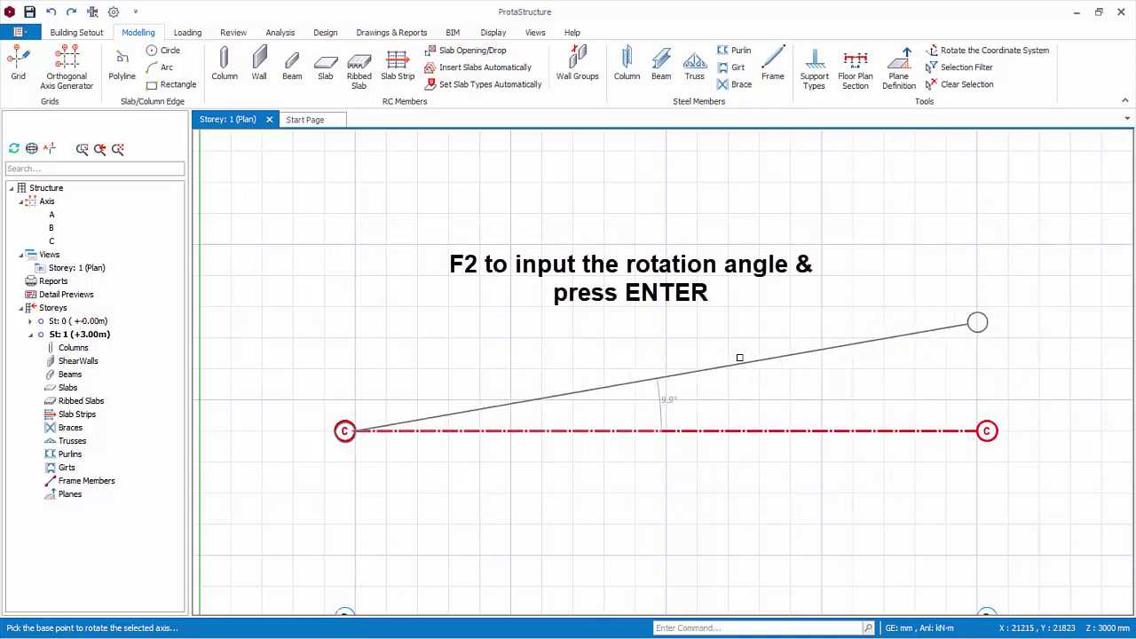
pyautogui.press('F2')
pyautogui.write('5')
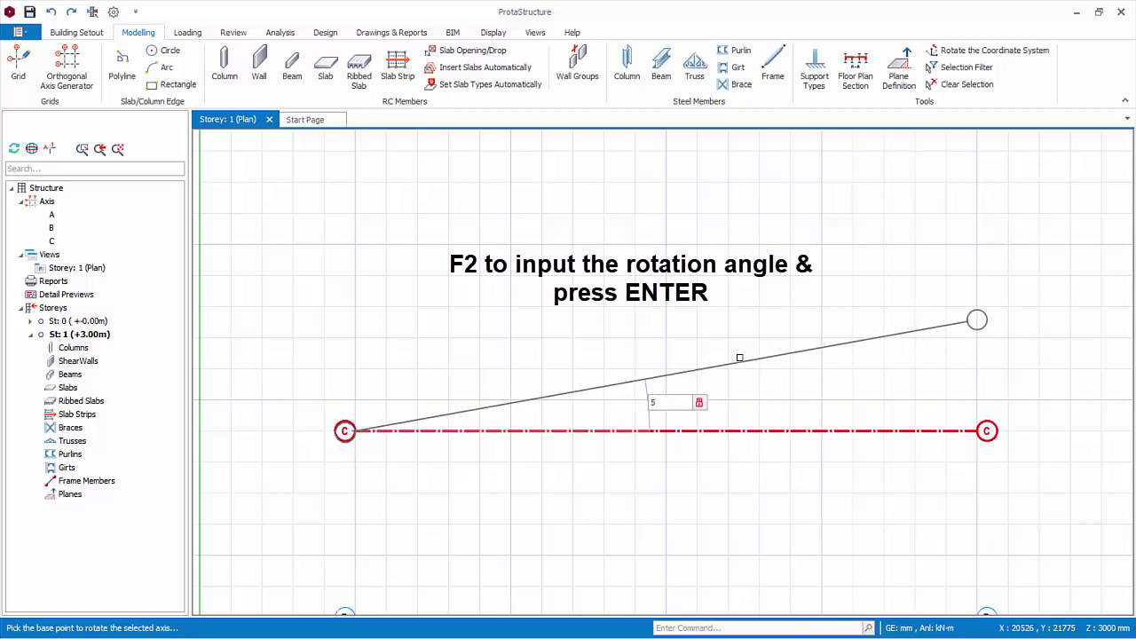
pyautogui.press('Return')
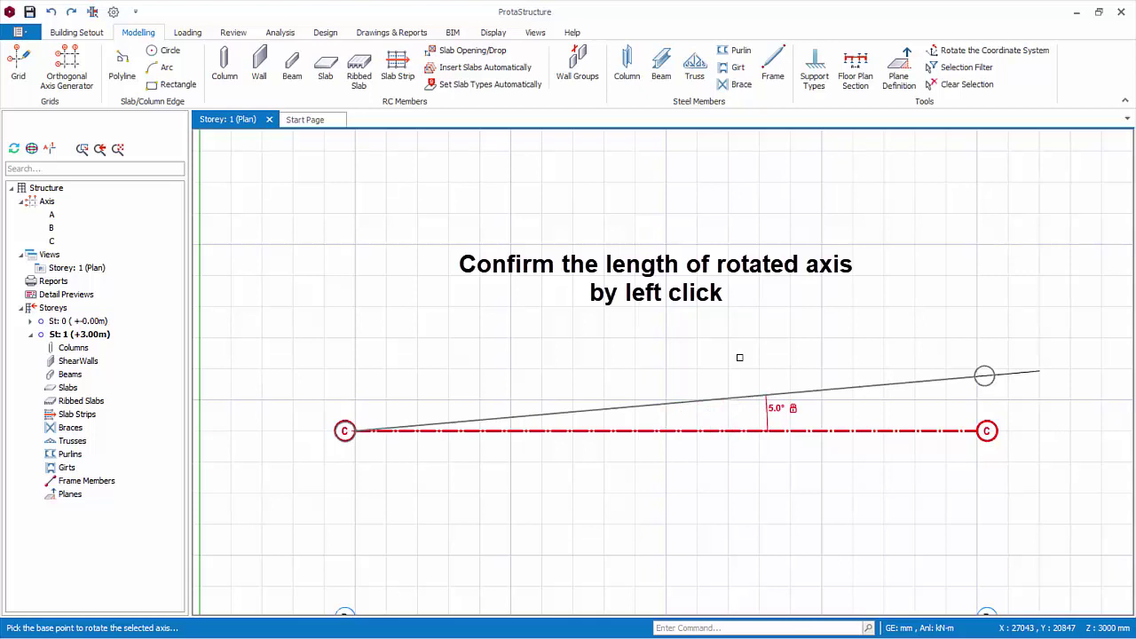
pyautogui.click(984, 376)
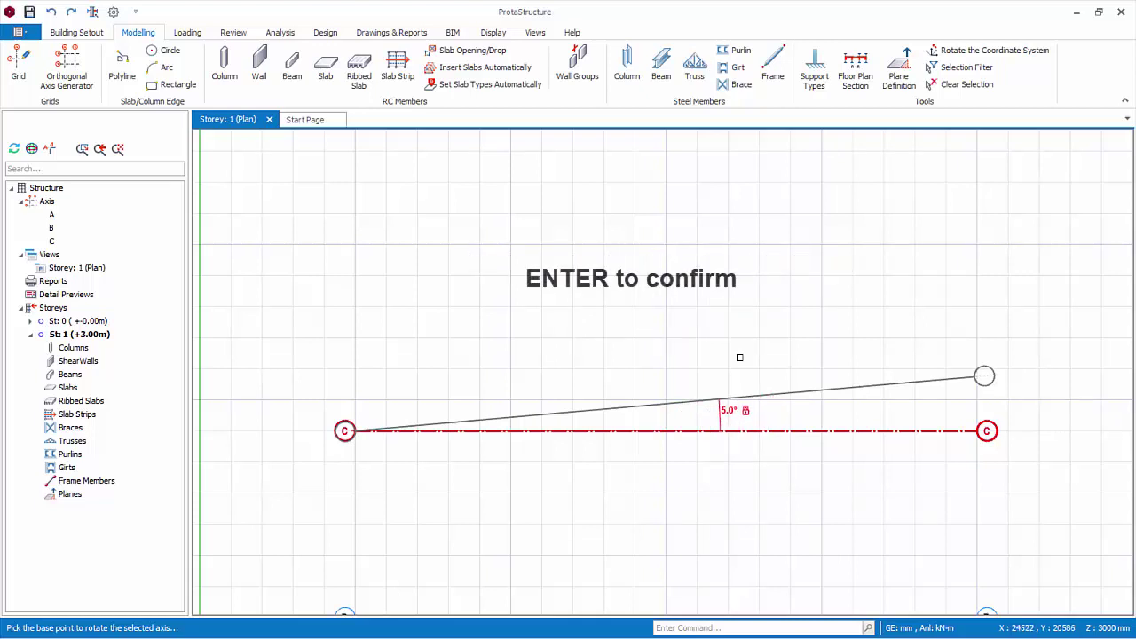
pyautogui.press('Return')
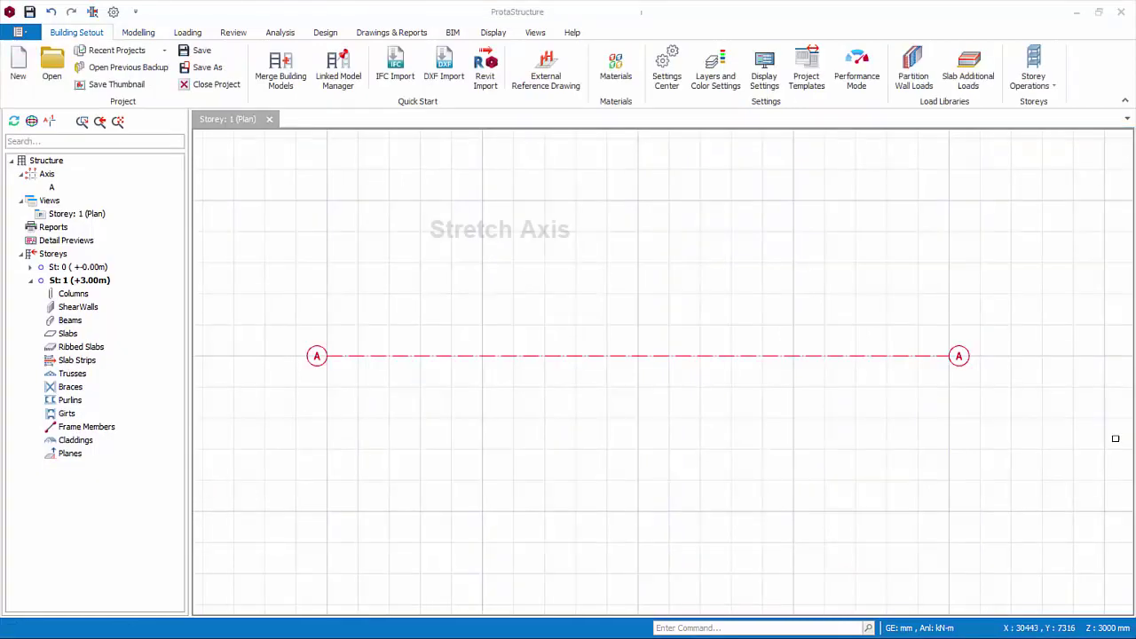
# Lengthen axis A by stretching its right end further to the right.
pyautogui.click(746, 357)
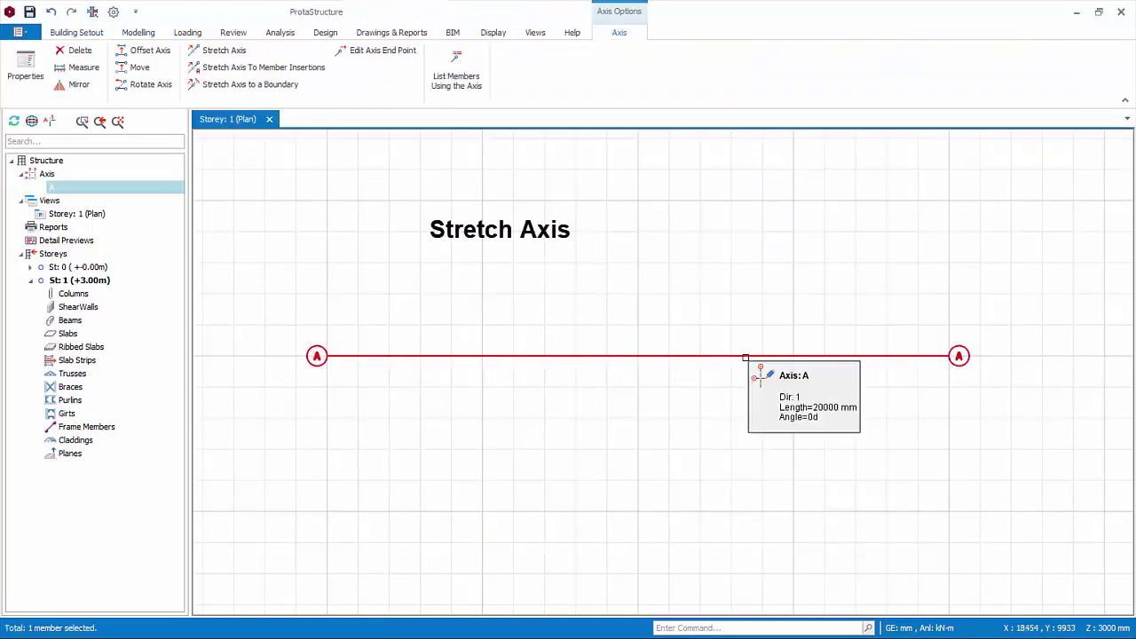
pyautogui.rightClick(746, 357)
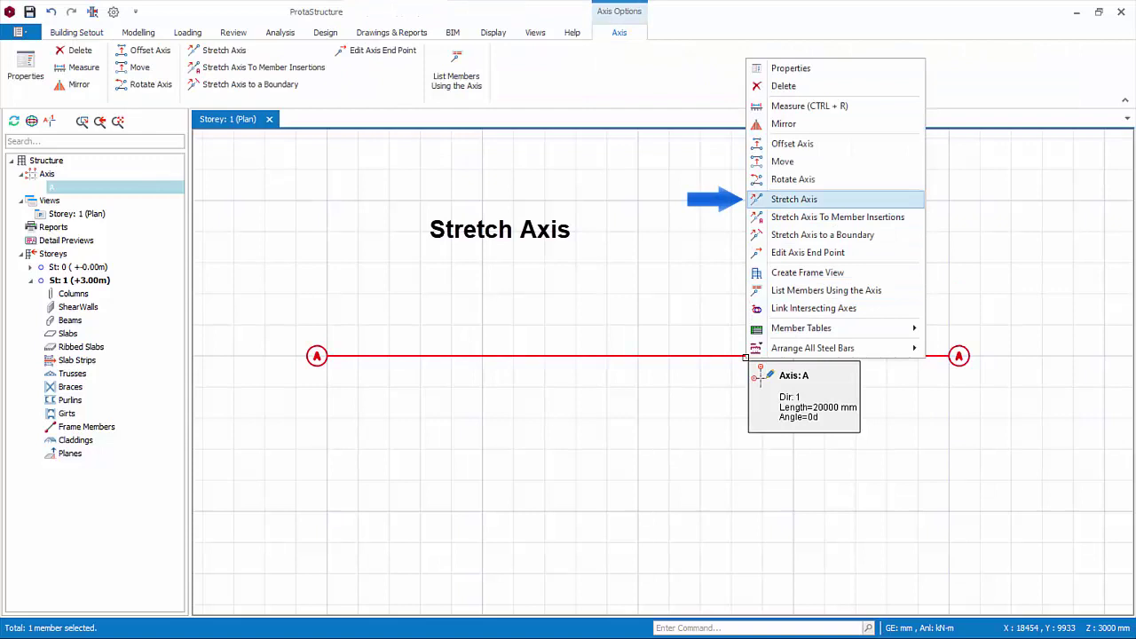
pyautogui.click(794, 199)
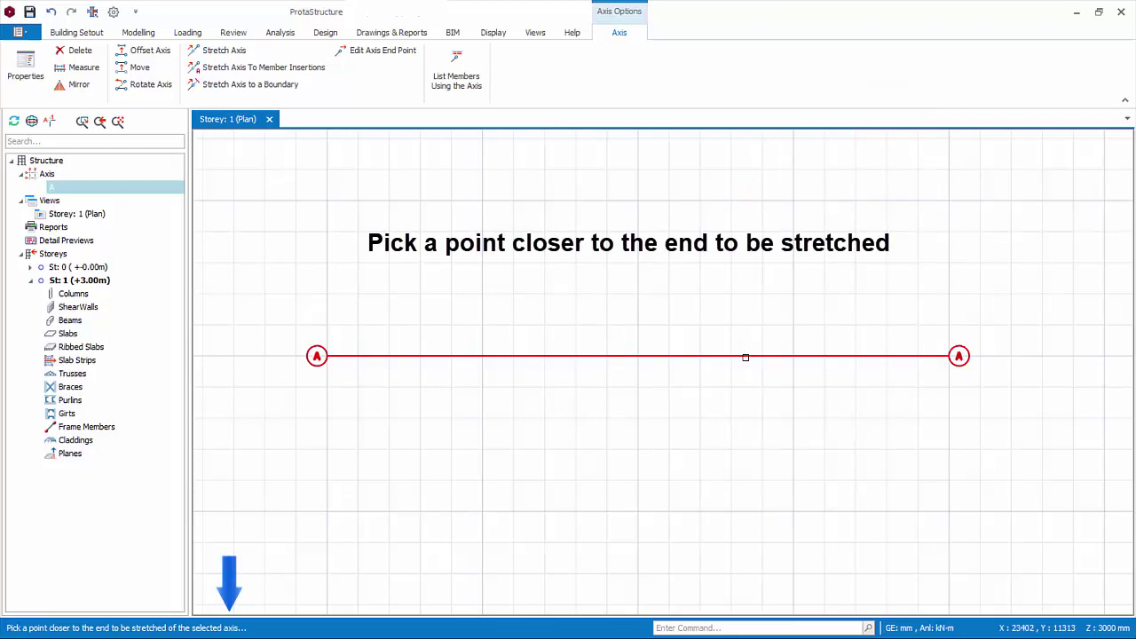
pyautogui.click(947, 355)
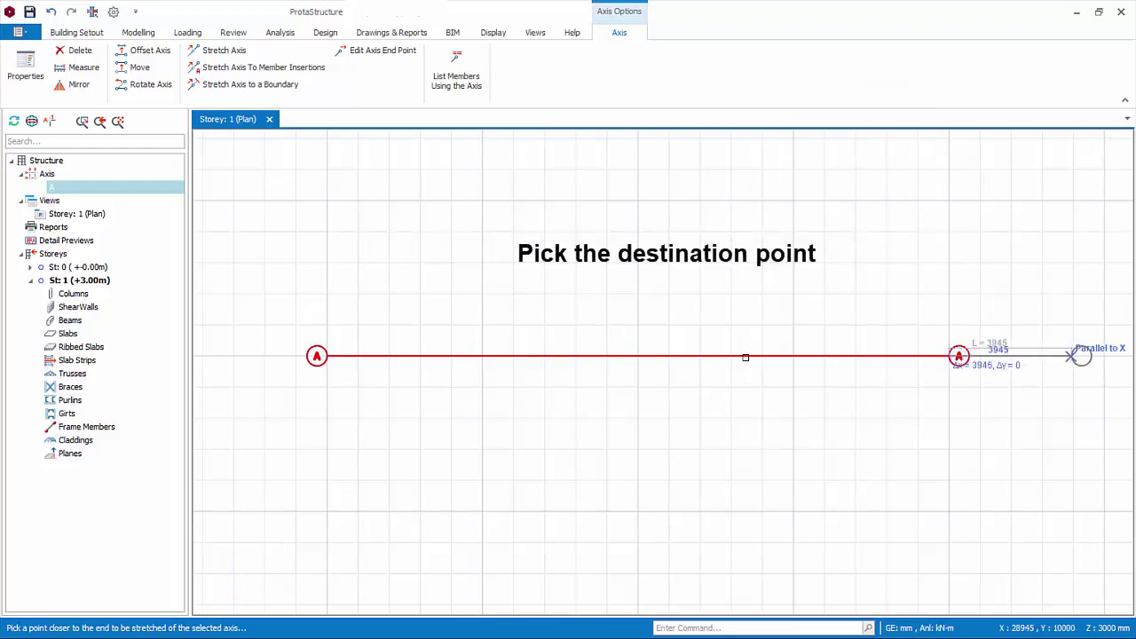
pyautogui.click(1081, 355)
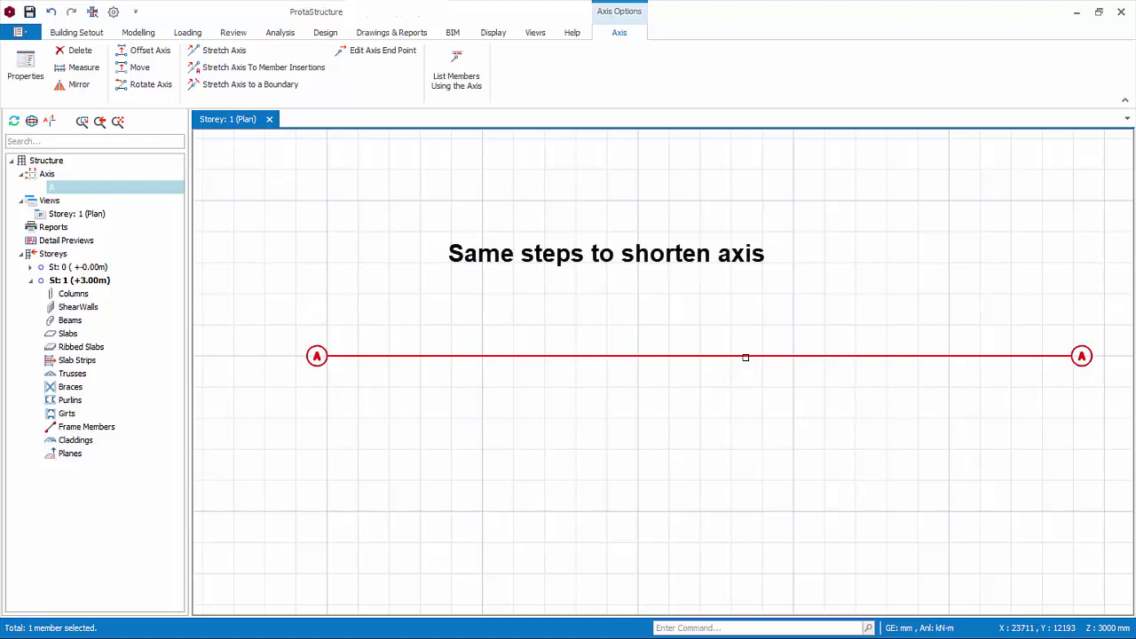
# Stretch axis A's left end inward to a new, shorter position.
pyautogui.rightClick(904, 356)
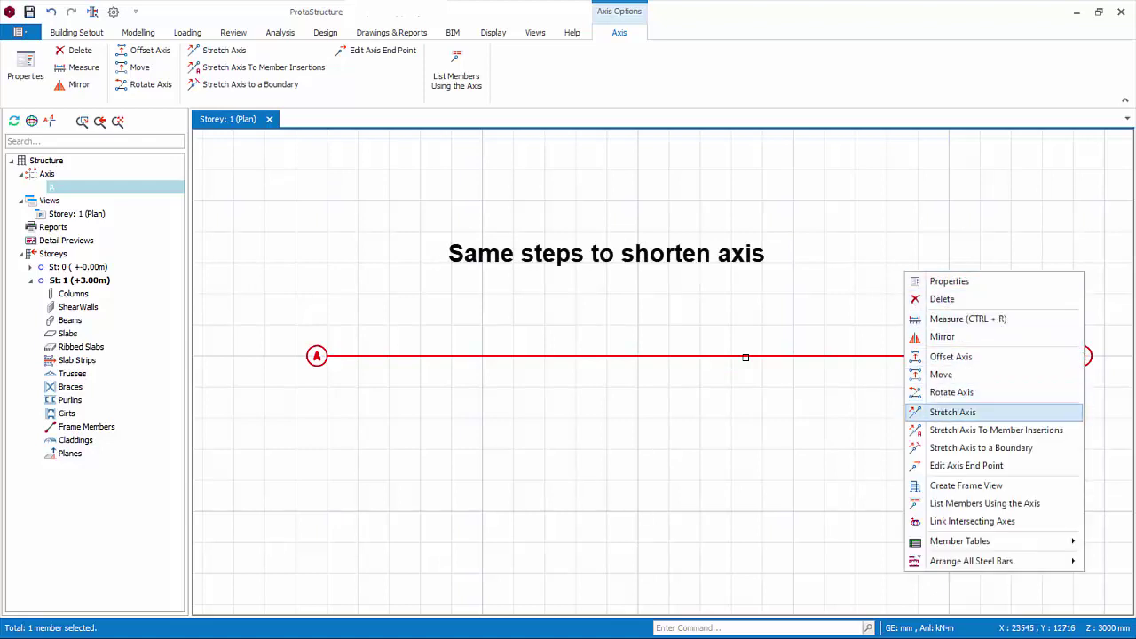
pyautogui.click(952, 412)
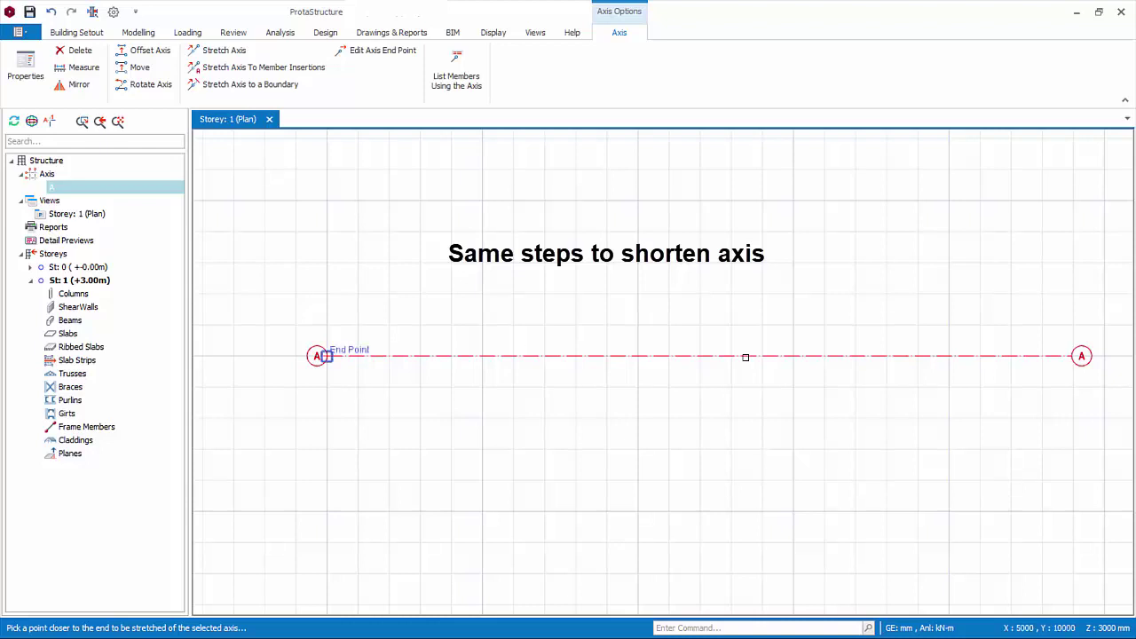
pyautogui.click(422, 356)
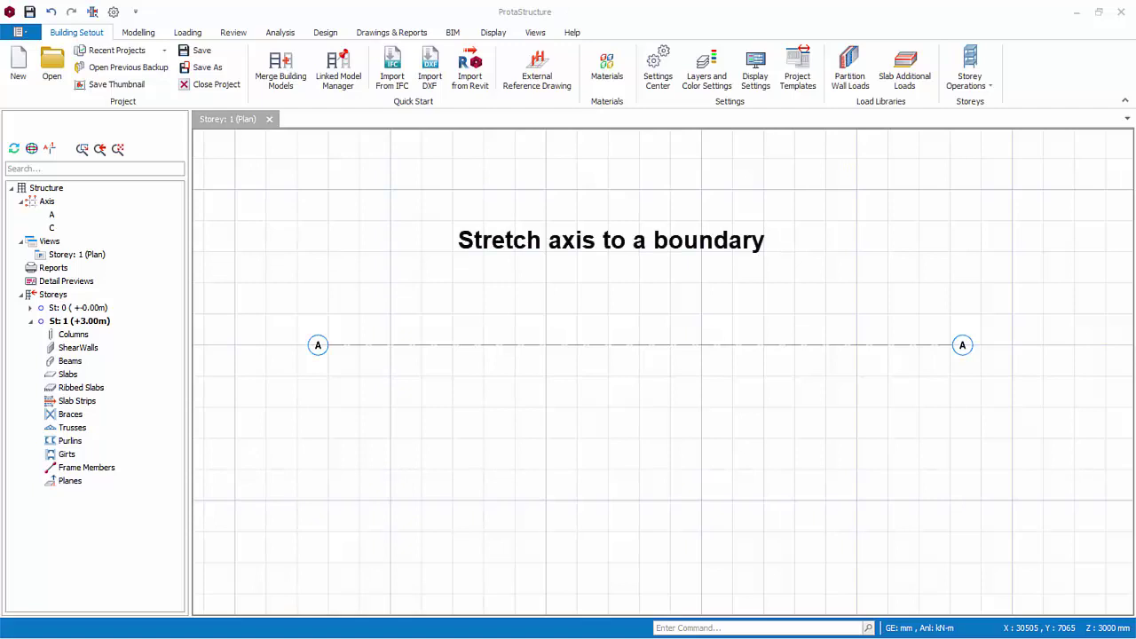
# Trim axis A's left end to a vertical boundary line picked on the plan's left side.
pyautogui.click(573, 346)
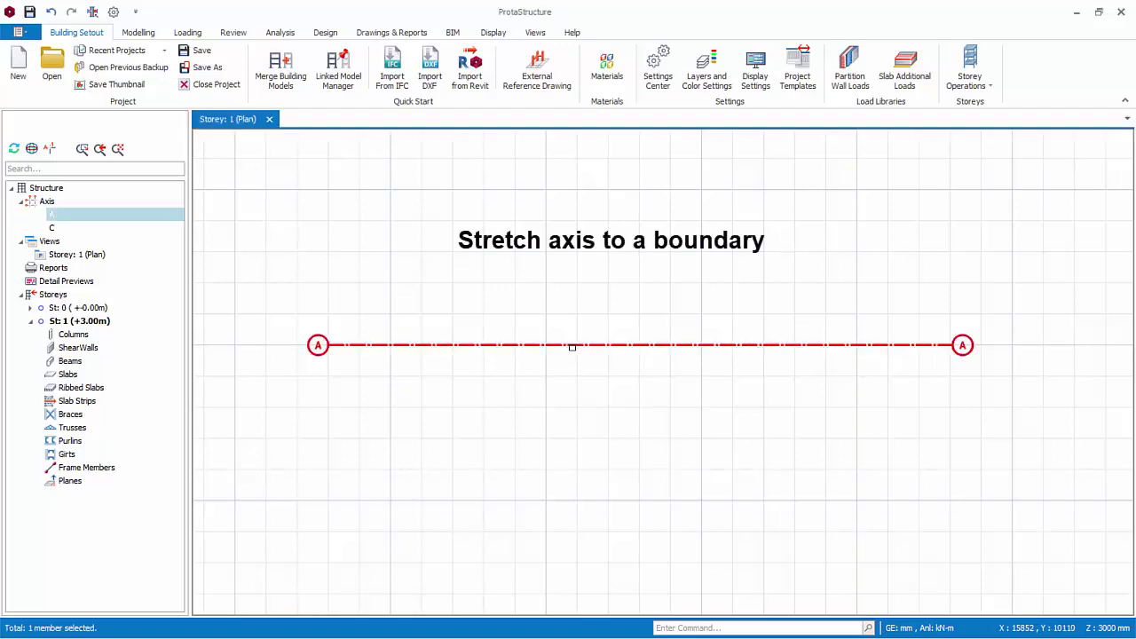
pyautogui.rightClick(572, 346)
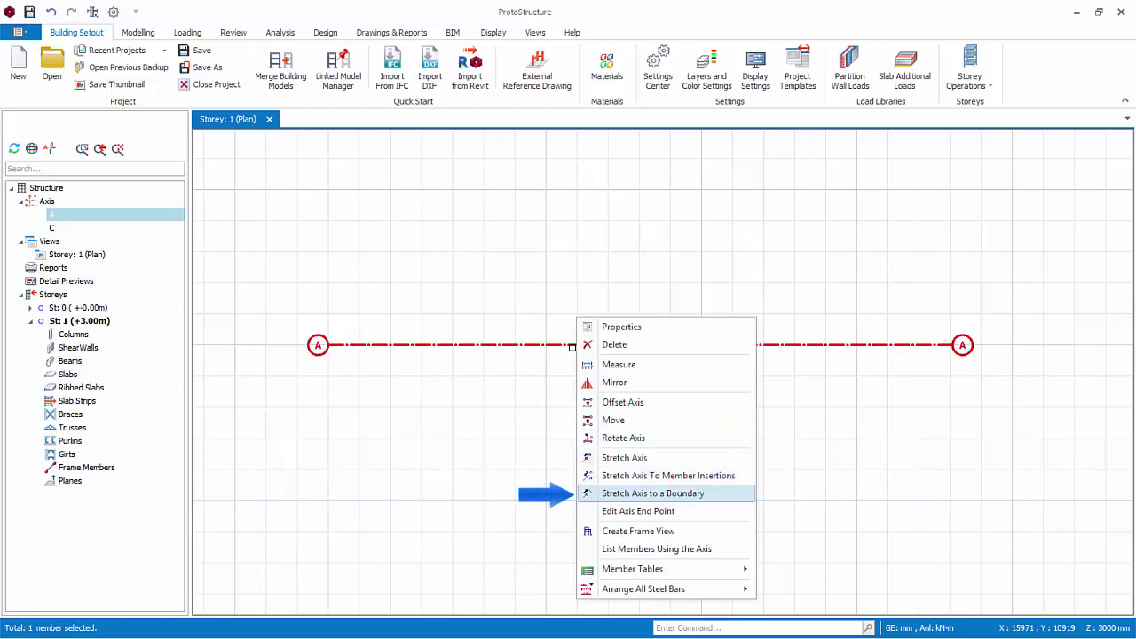
pyautogui.click(652, 494)
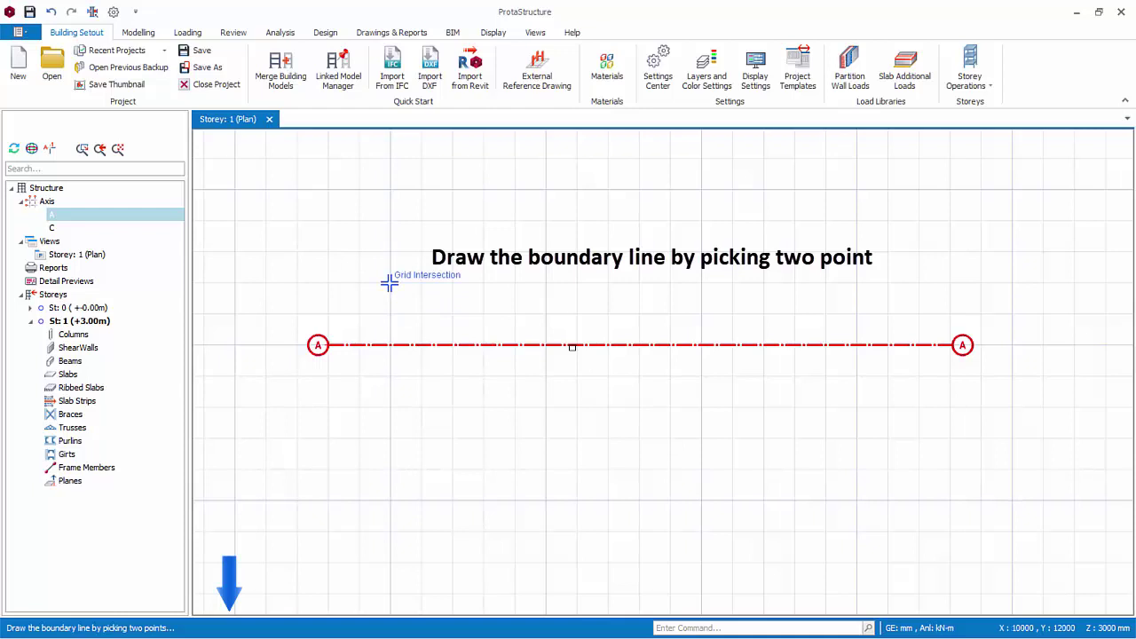
pyautogui.click(390, 282)
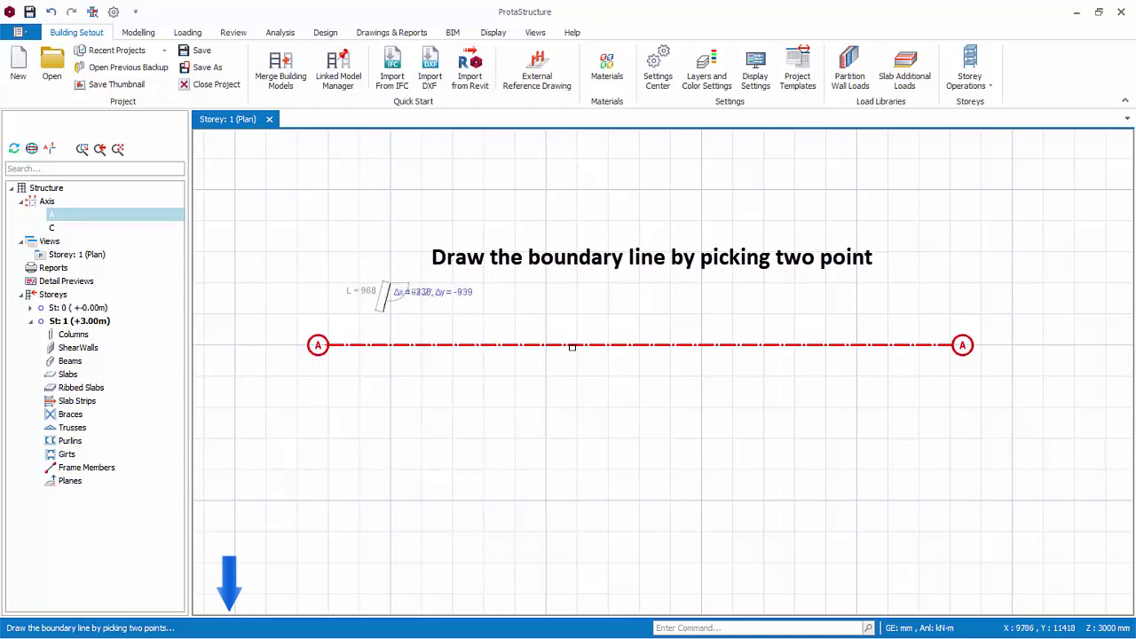
pyautogui.click(390, 408)
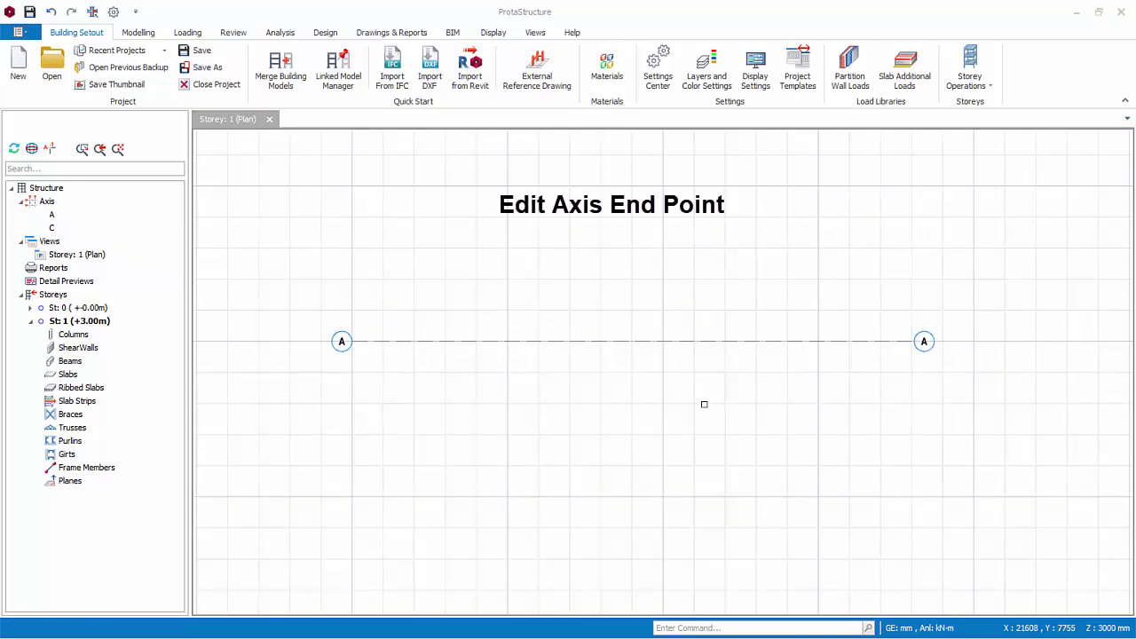
# Move axis A's left end point to a higher grid intersection, slanting the axis.
pyautogui.click(646, 341)
pyautogui.rightClick(647, 341)
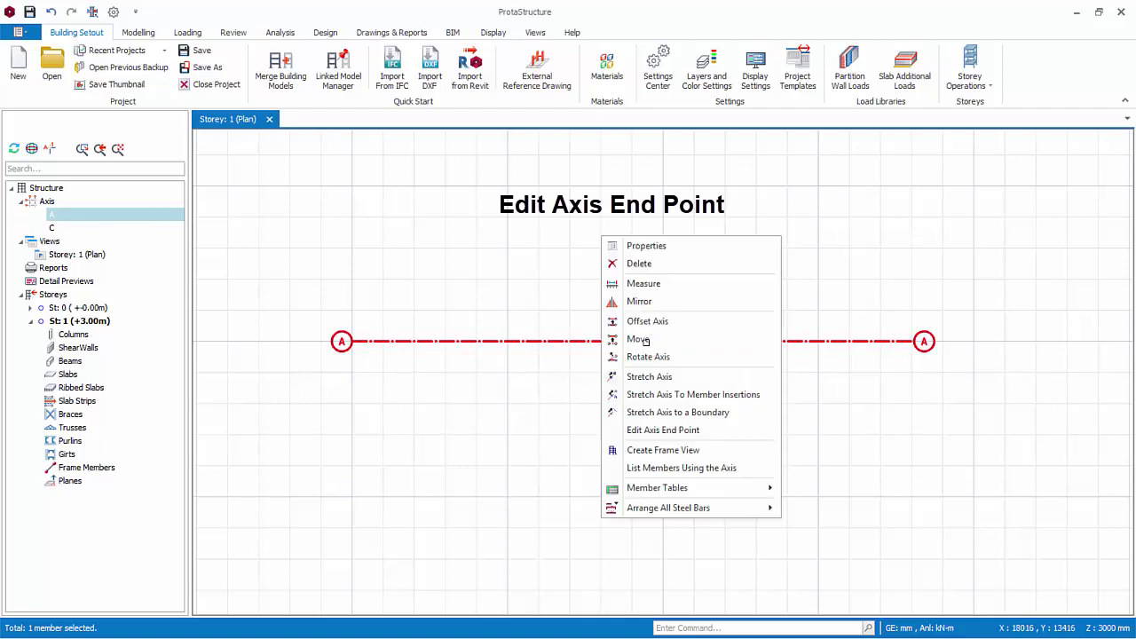
pyautogui.press('Down')
pyautogui.press('Down')
pyautogui.press('Down')
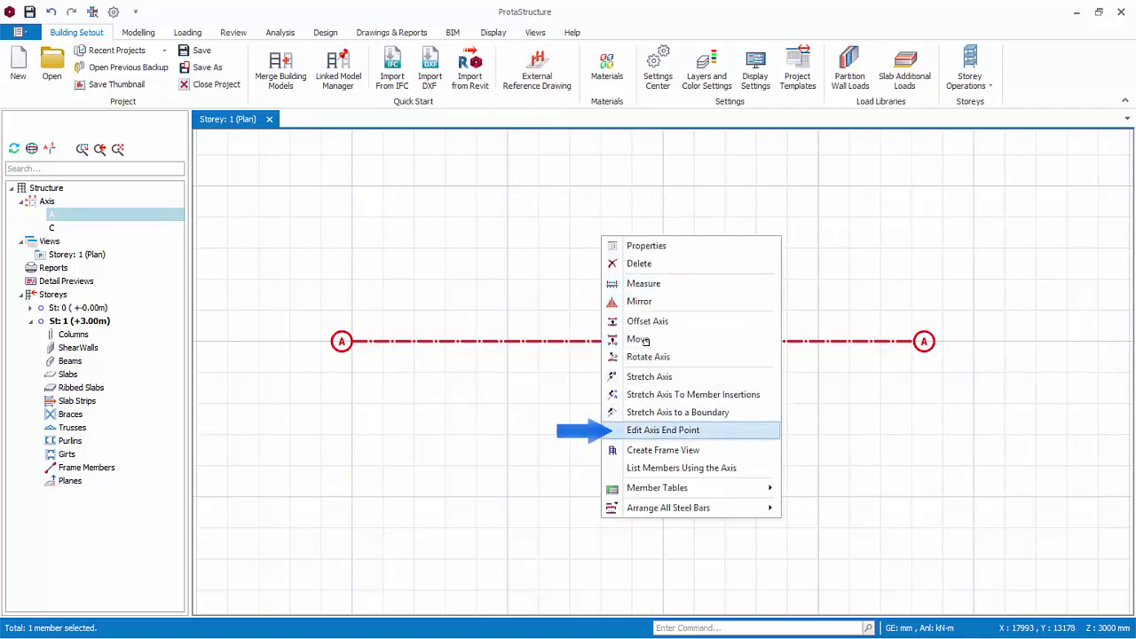
pyautogui.press('Return')
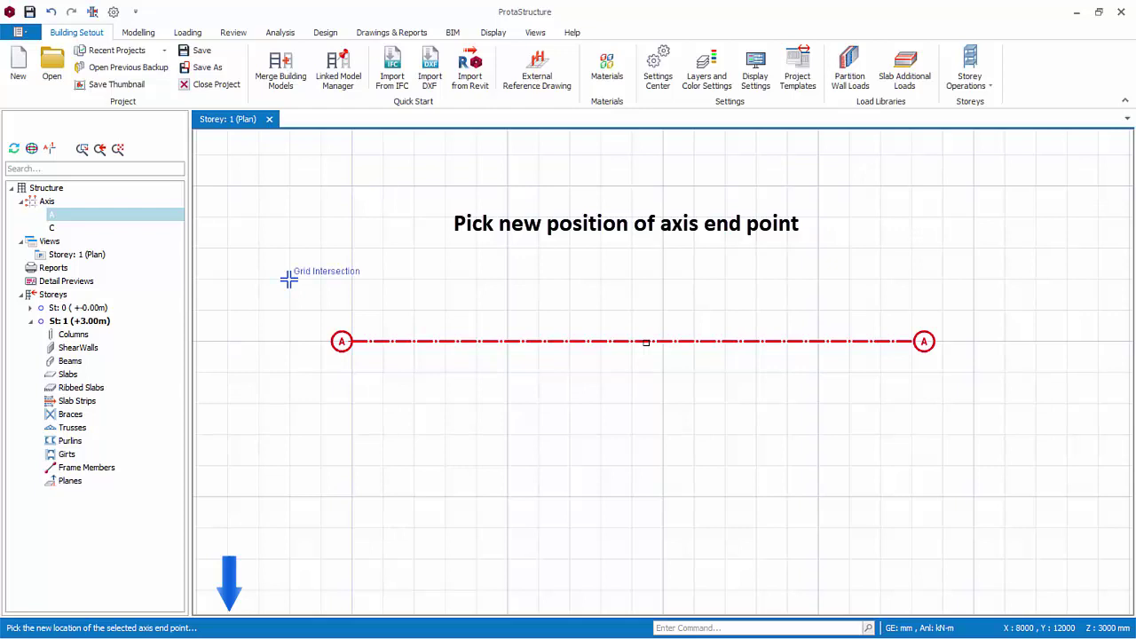
pyautogui.click(290, 278)
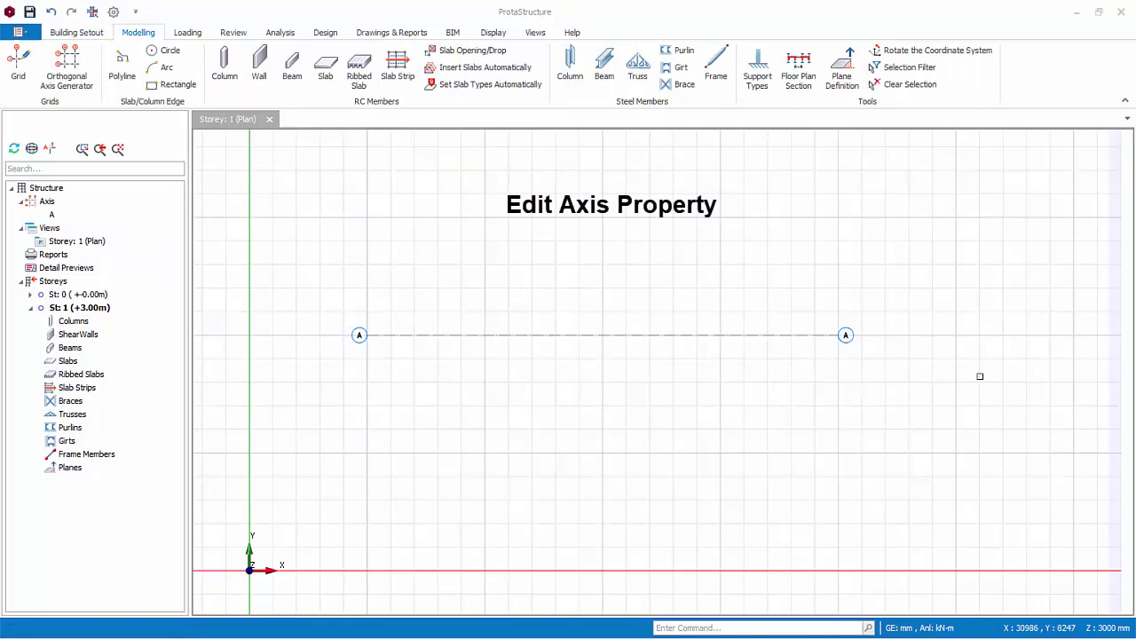
# Relabel axis A as A1 in its properties.
pyautogui.click(588, 335)
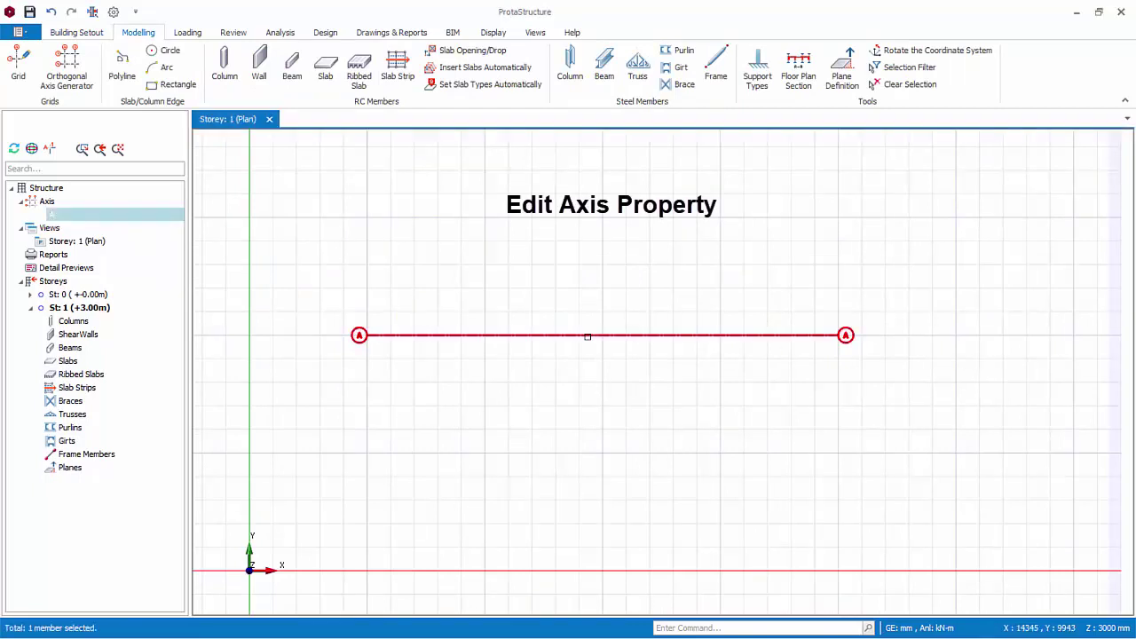
pyautogui.rightClick(587, 335)
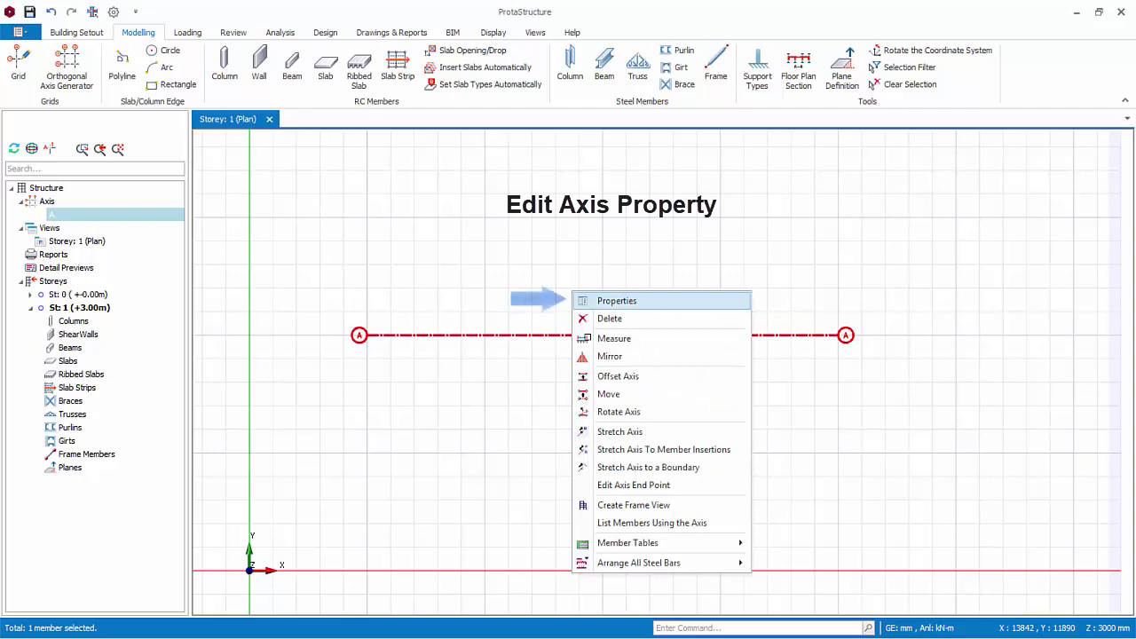
pyautogui.press('Return')
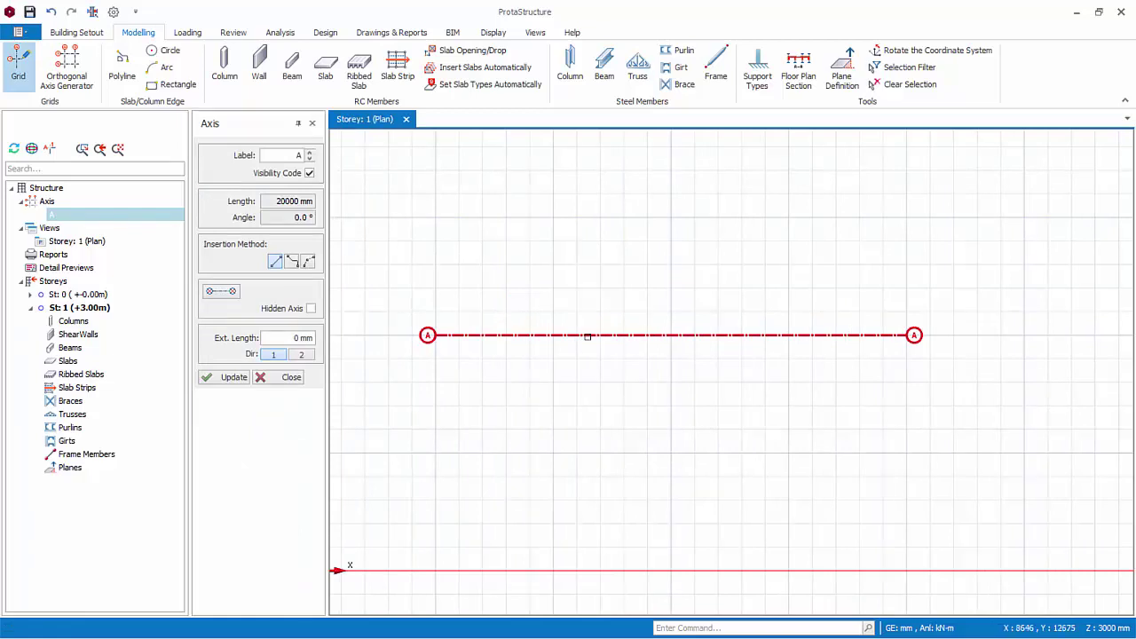
pyautogui.click(298, 156)
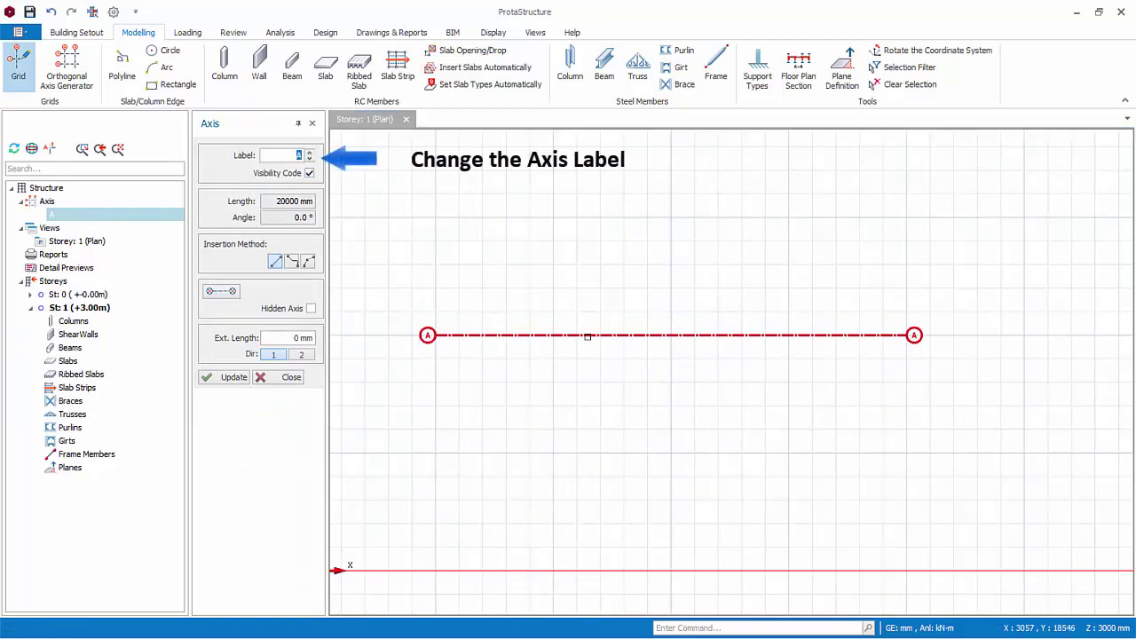
pyautogui.write('1')
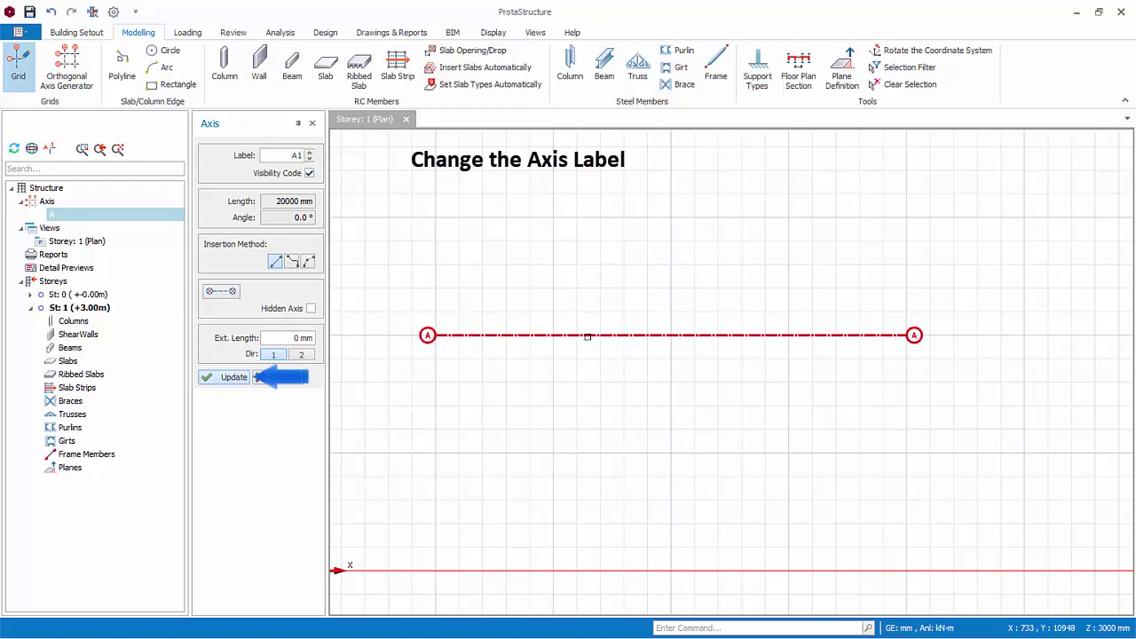
# Turn off the A1 axis balloon, apply the change, and close the properties.
pyautogui.scroll(2, 588, 336)
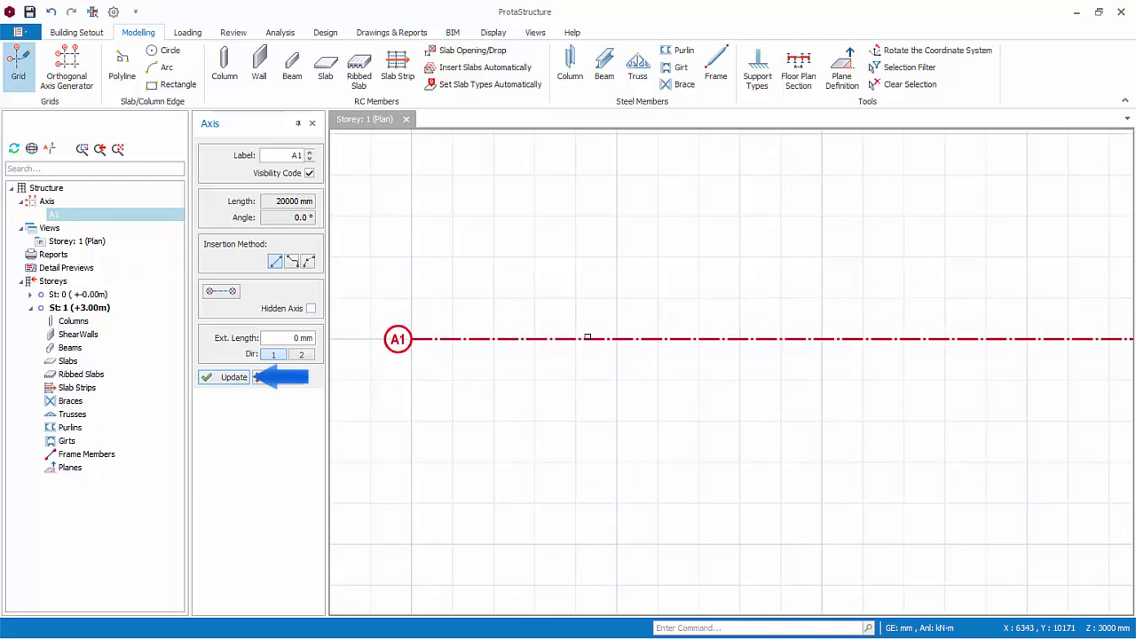
pyautogui.scroll(2, 588, 337)
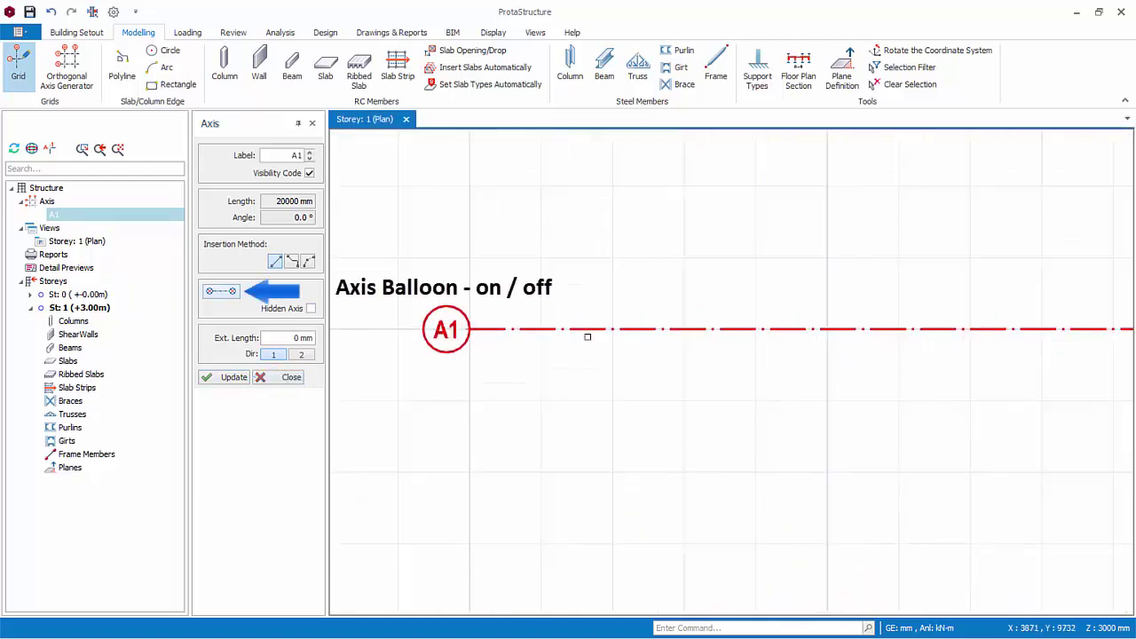
pyautogui.click(221, 291)
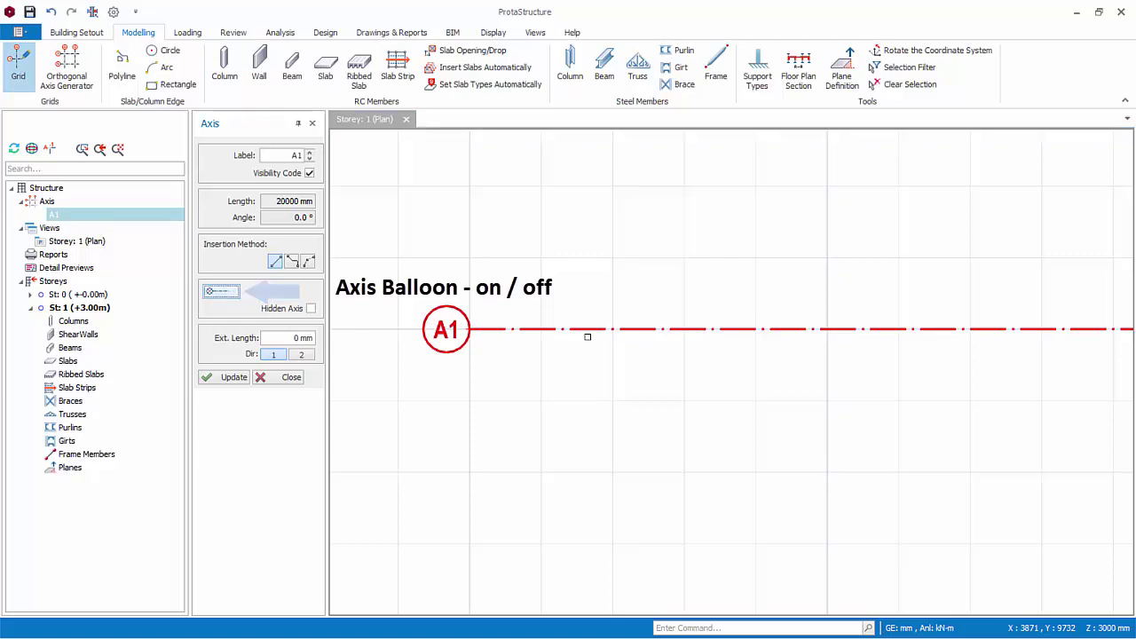
pyautogui.click(228, 378)
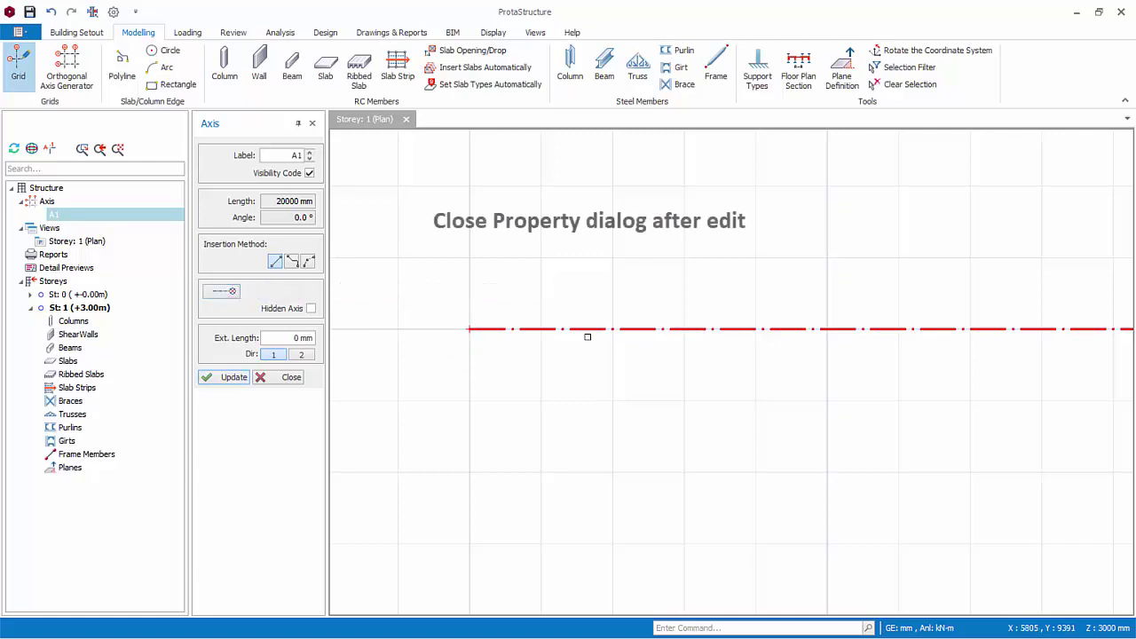
pyautogui.press('Escape')
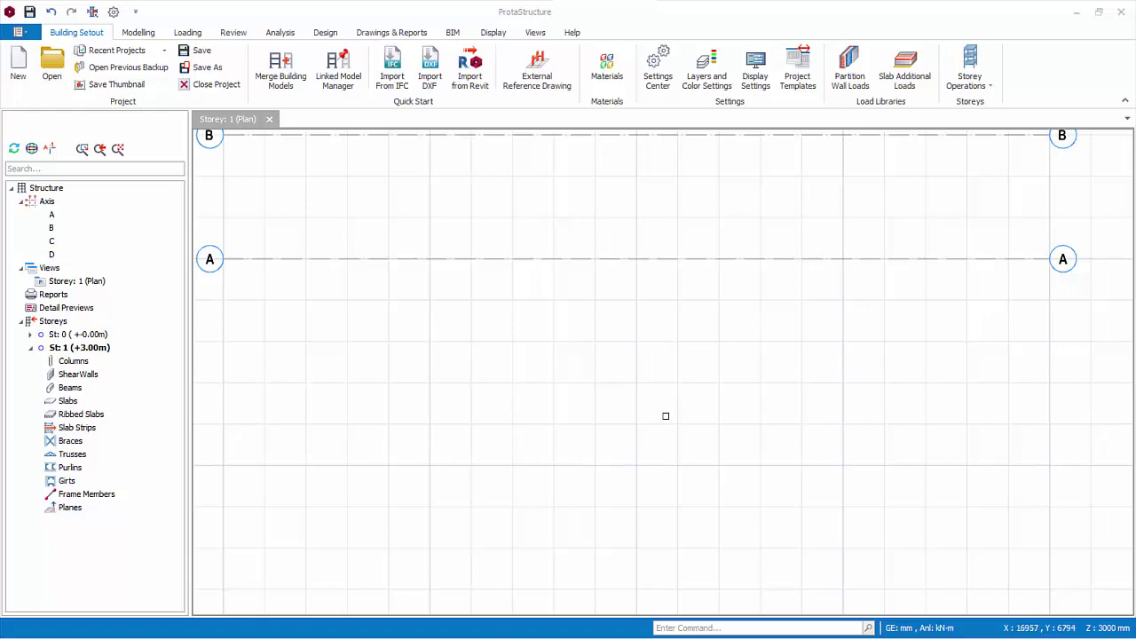
# Zoom out and back in to view the whole Storey 1 plan with axes A to D.
pyautogui.scroll(-3, 633, 396)
pyautogui.scroll(1, 633, 395)
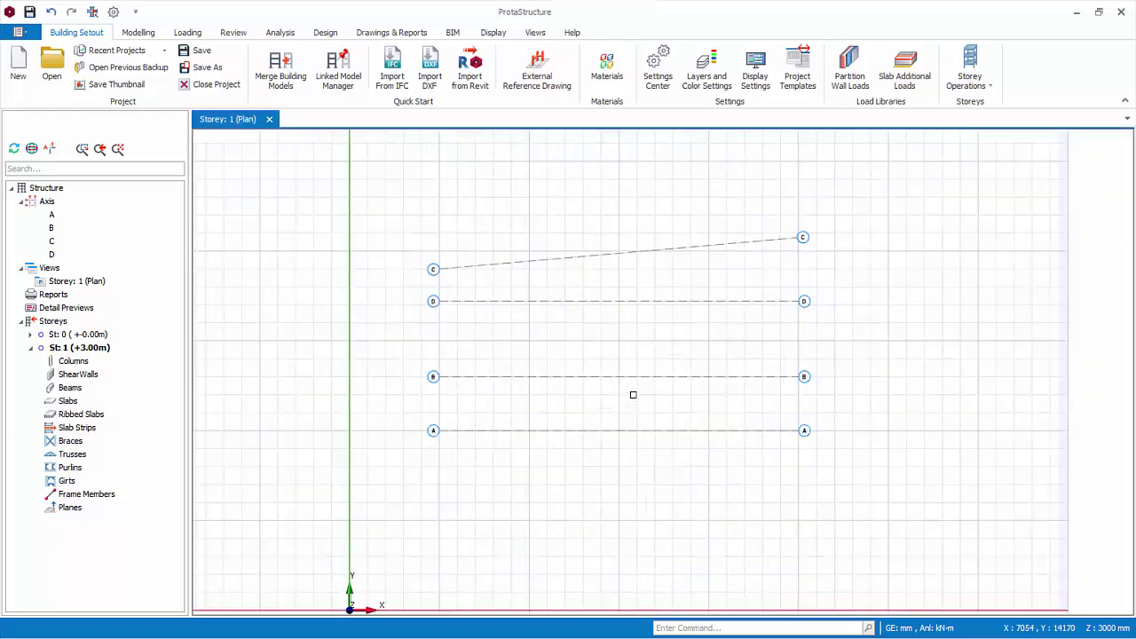